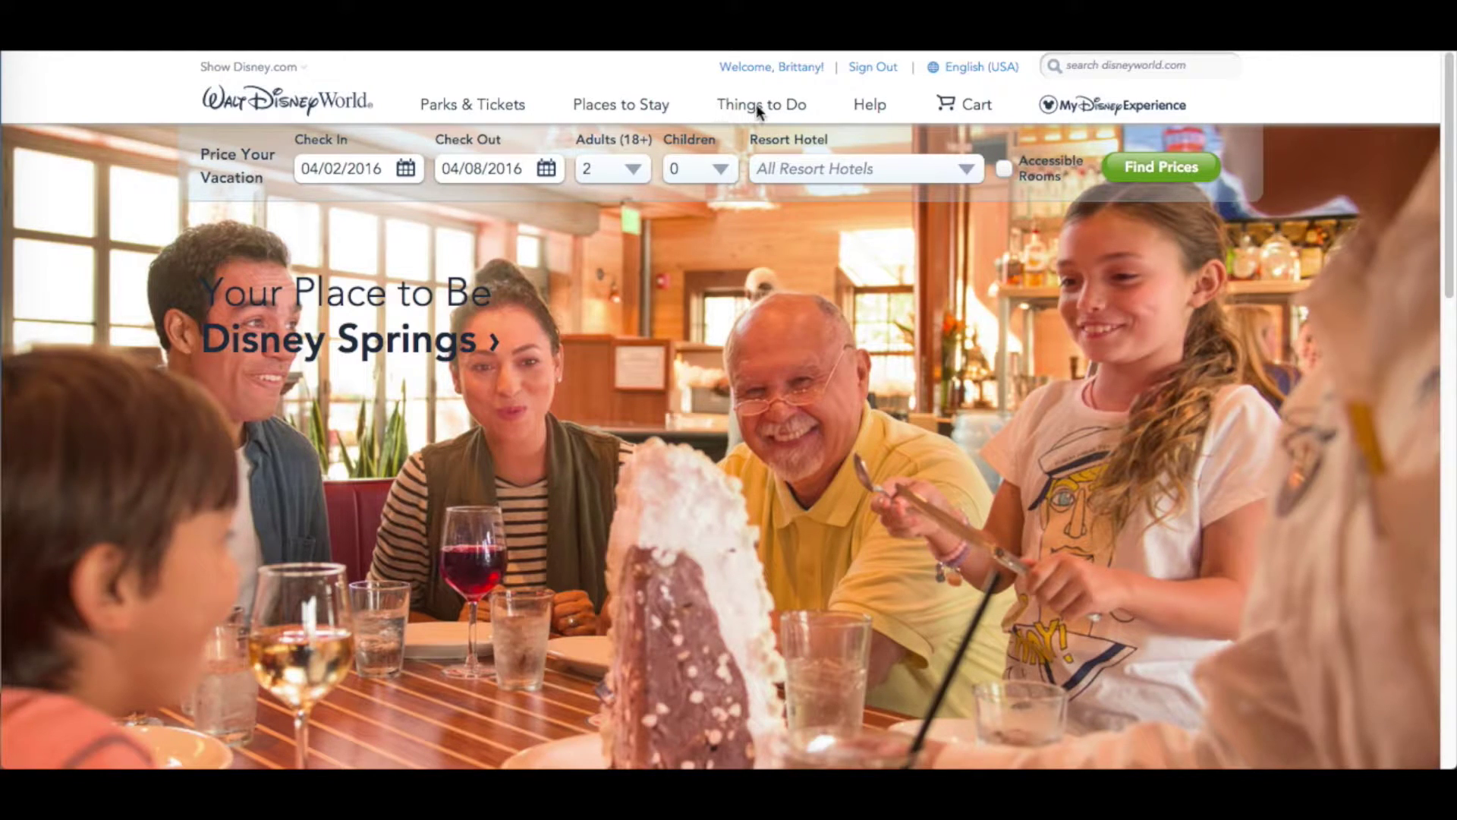
- Open the dining page for making restaurant reservations
mouse_move(759, 106)
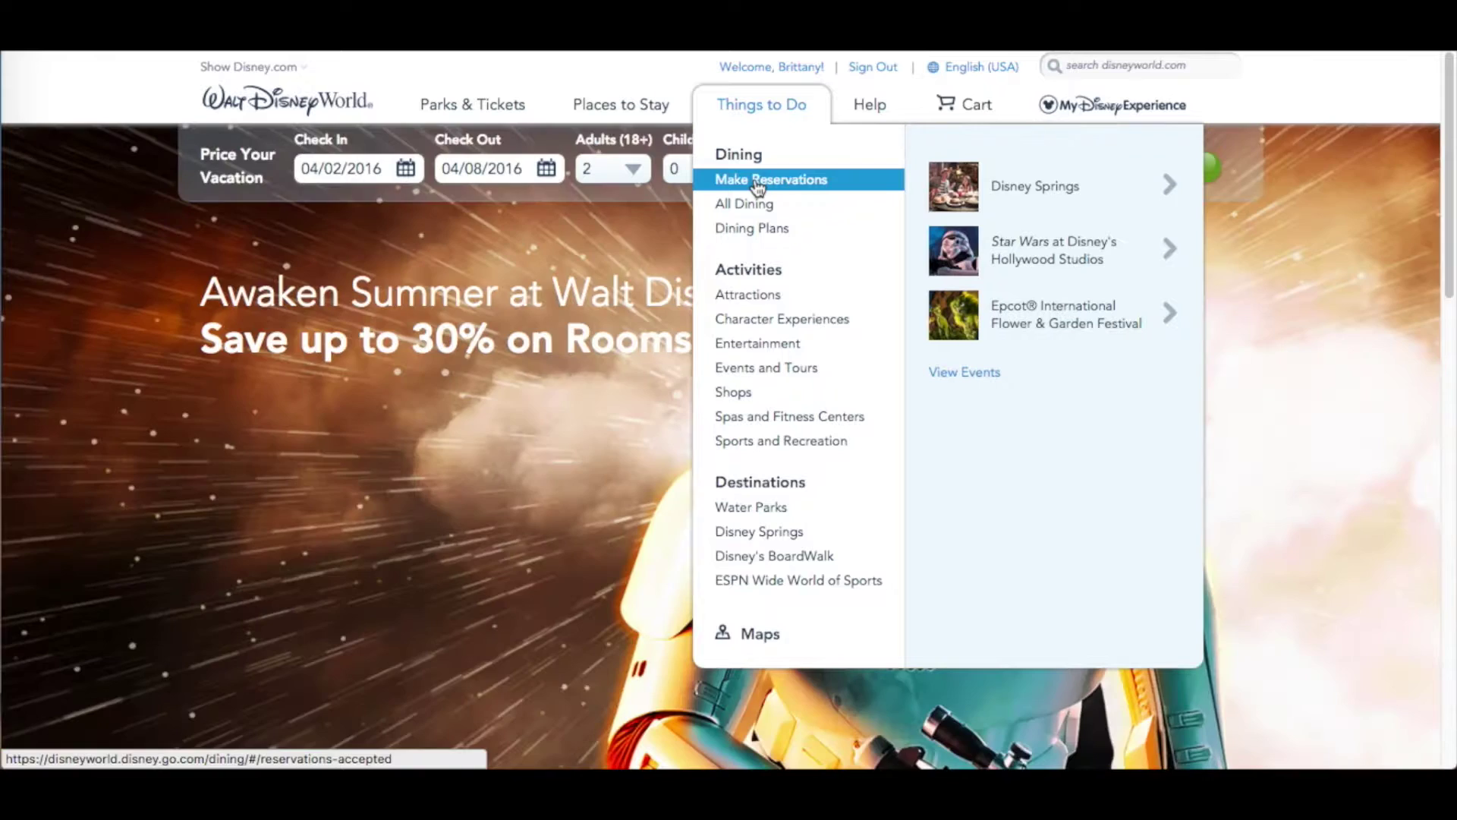
click(759, 182)
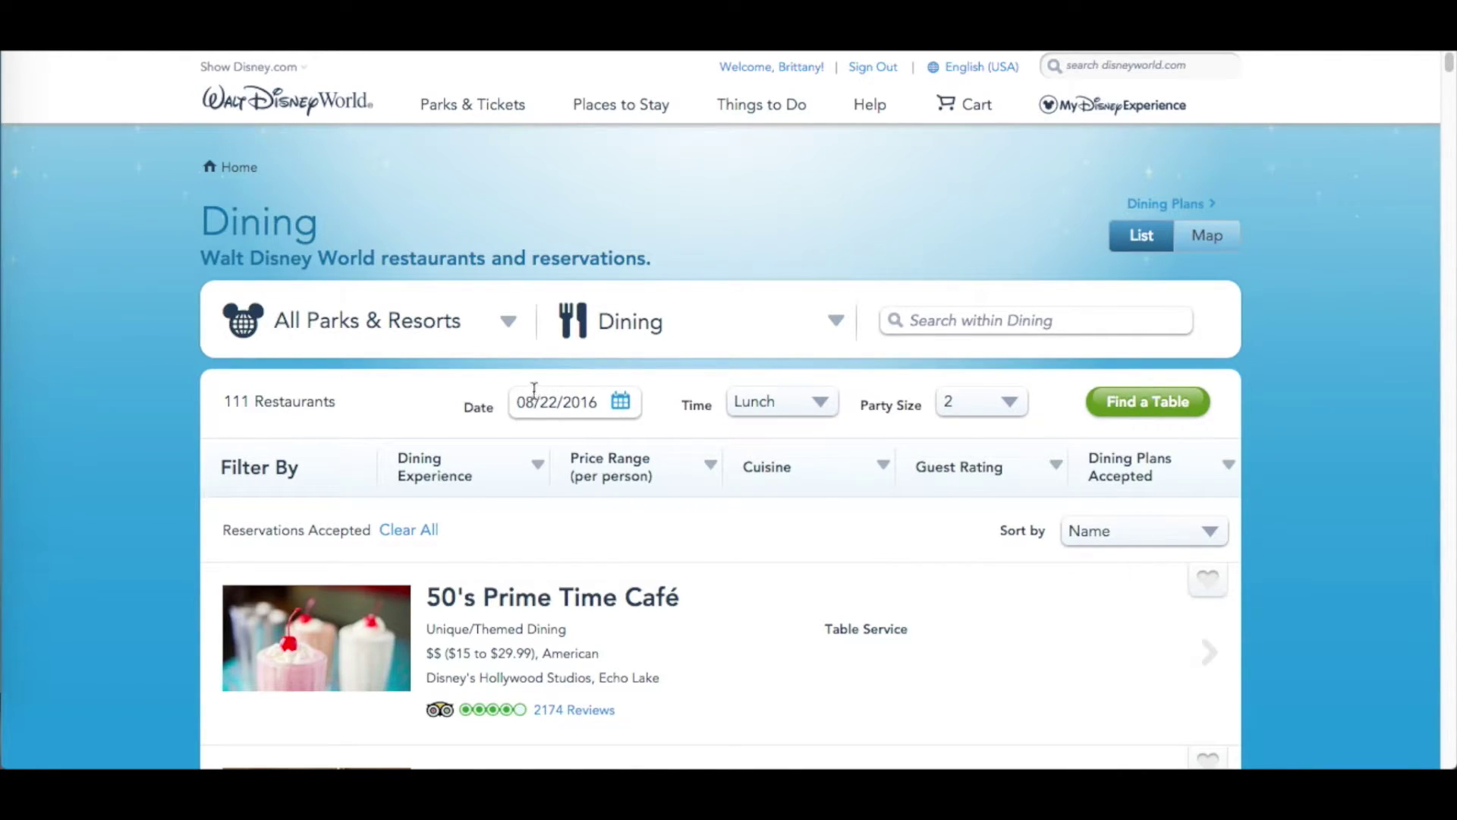
- Examine the reservation date calendar and the meal periods and times offered for the search
click(623, 405)
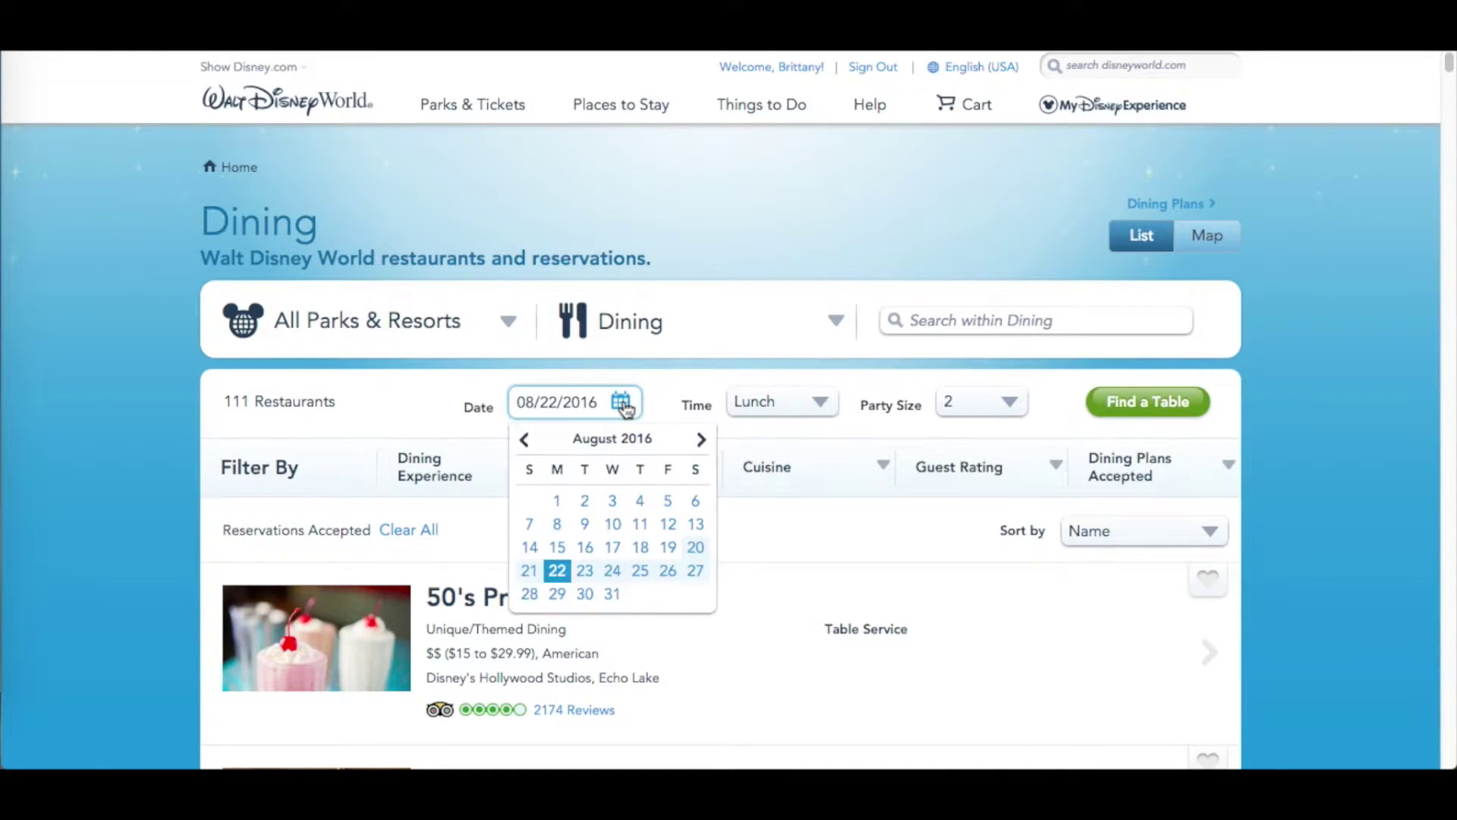
click(836, 370)
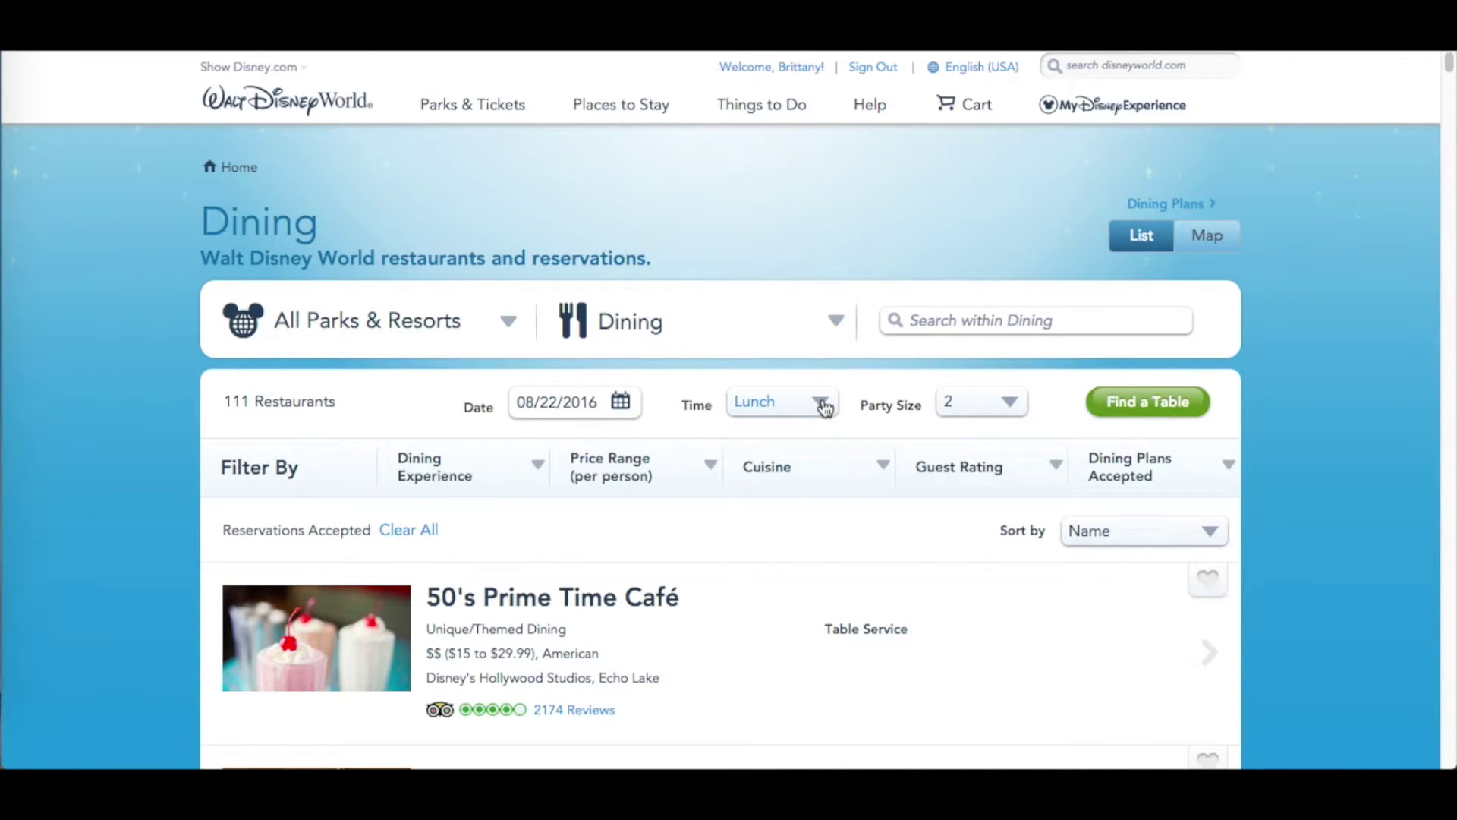
click(826, 408)
scroll(805, 504, up, 5)
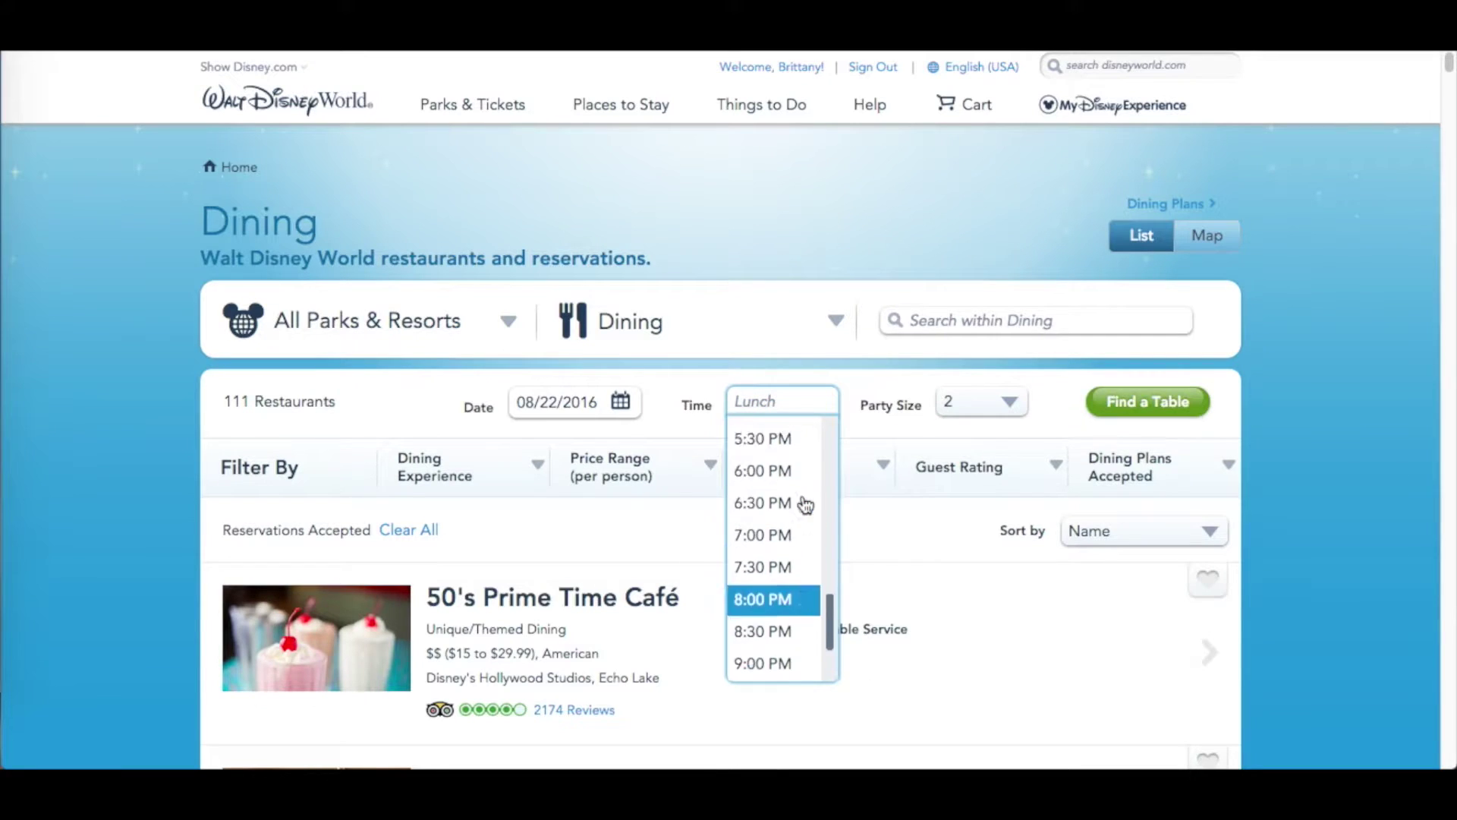
scroll(804, 505, up, 8)
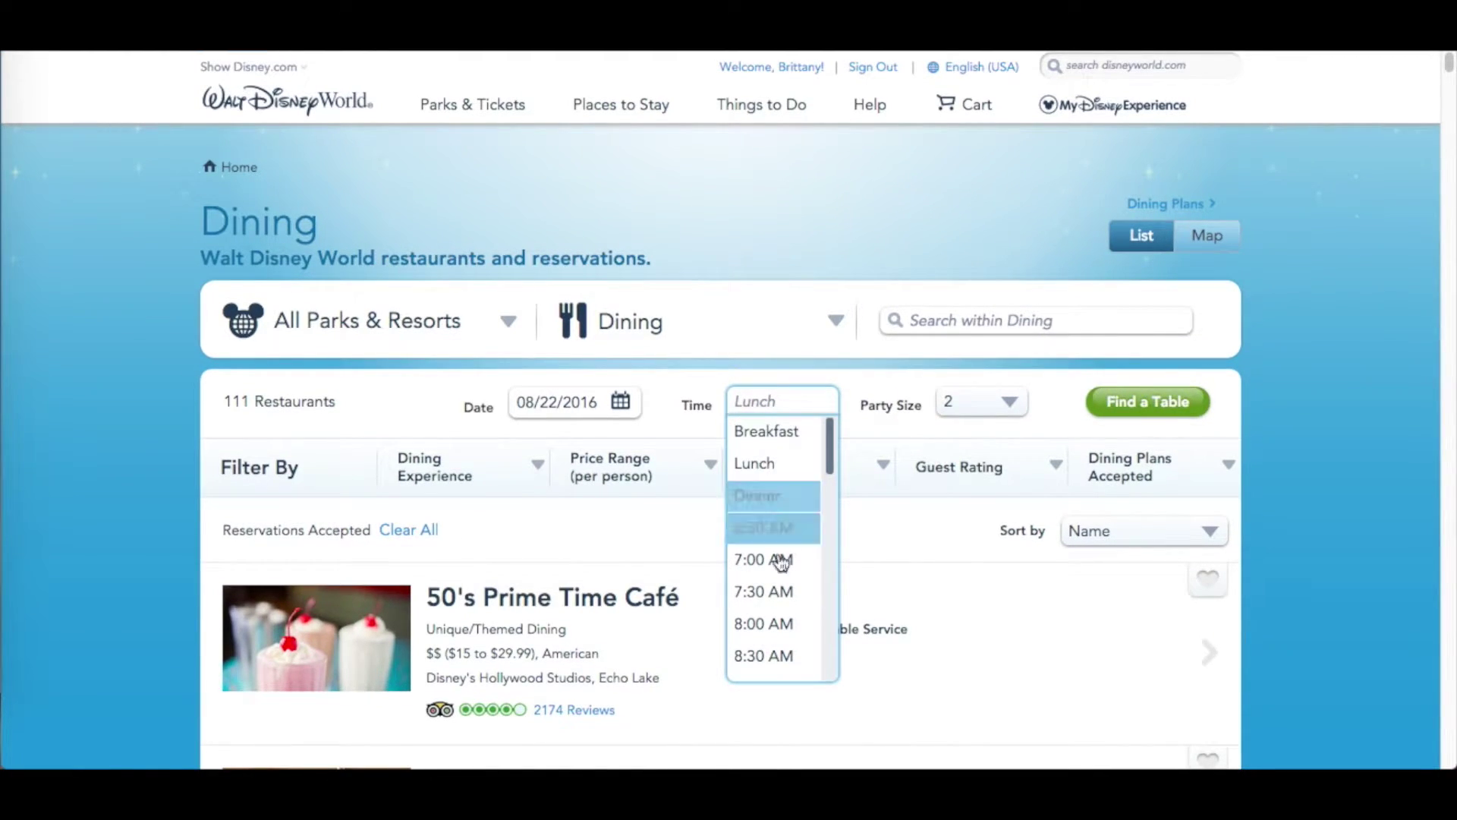
scroll(781, 543, down, 2)
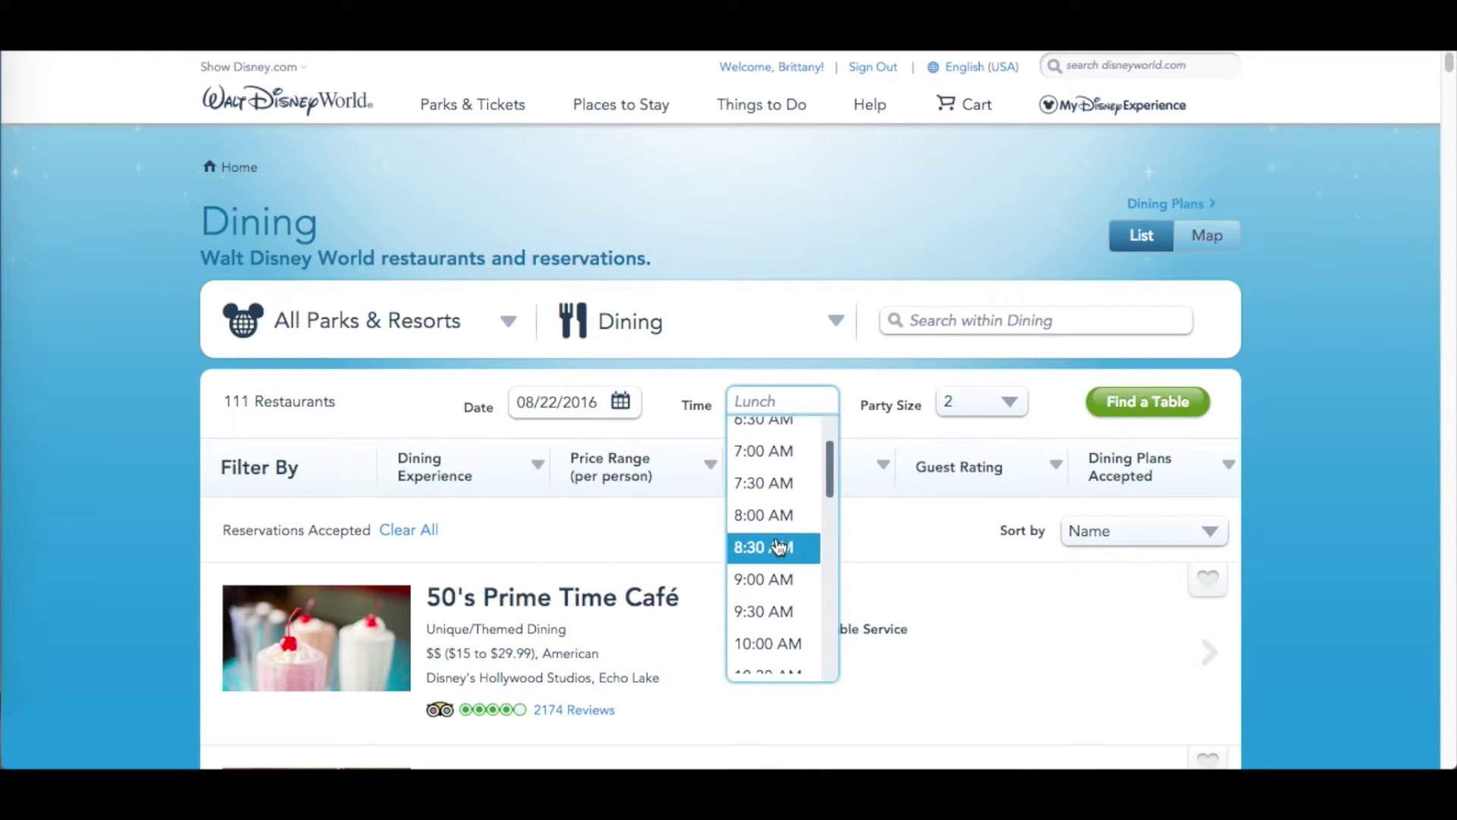
scroll(785, 453, up, 1)
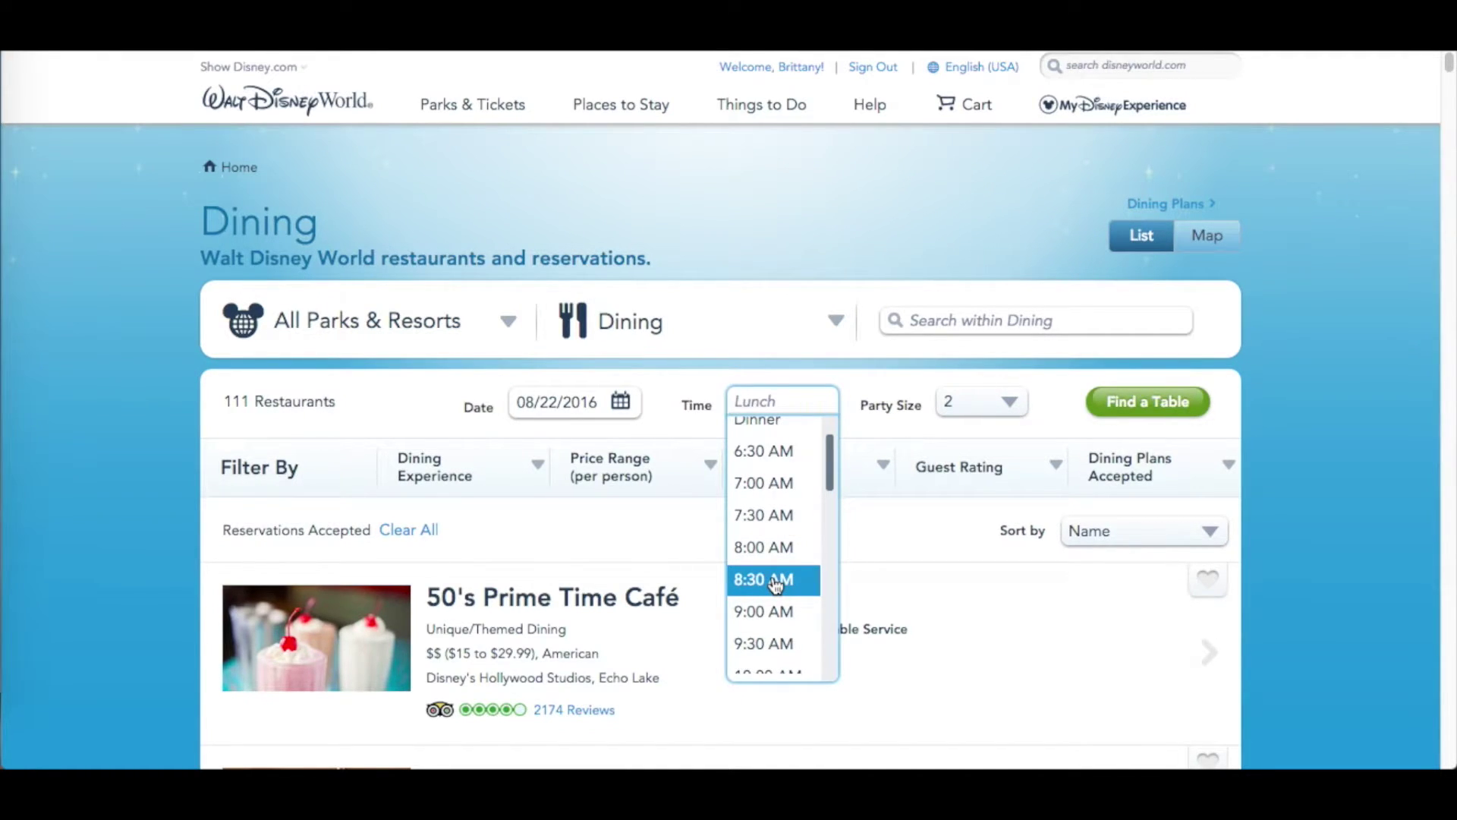
scroll(774, 583, down, 5)
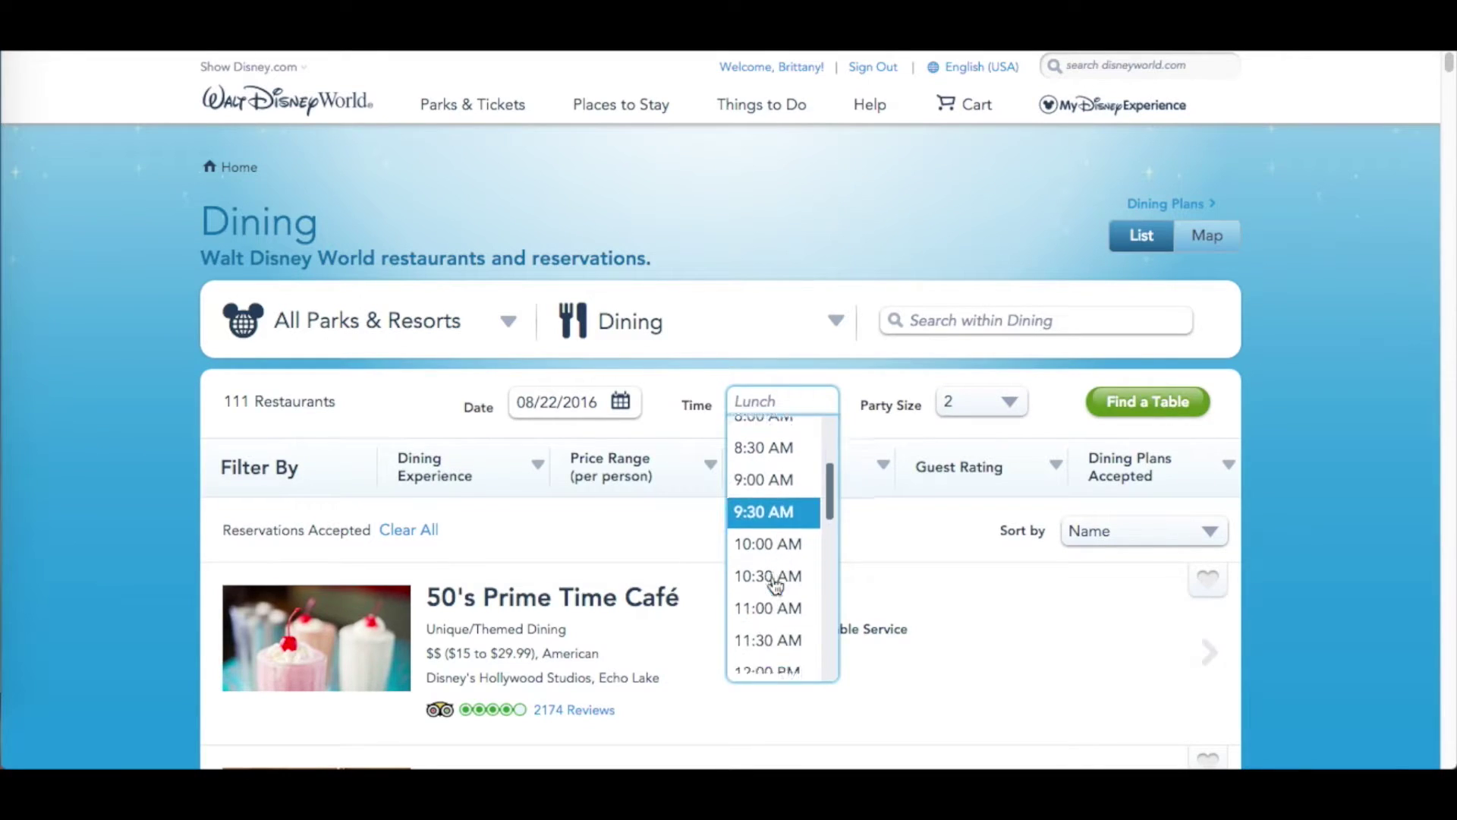
scroll(775, 583, down, 1)
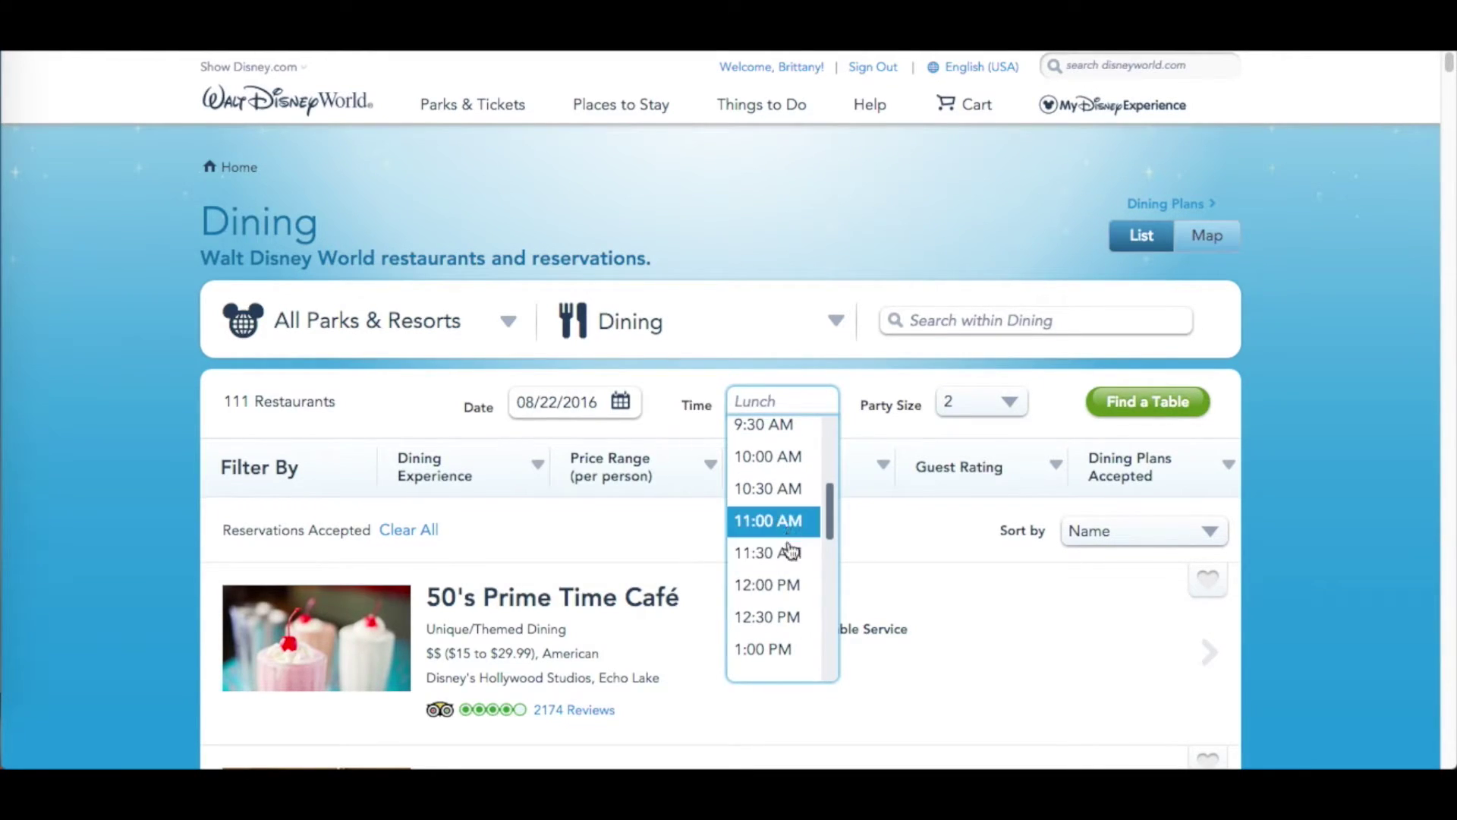
click(885, 382)
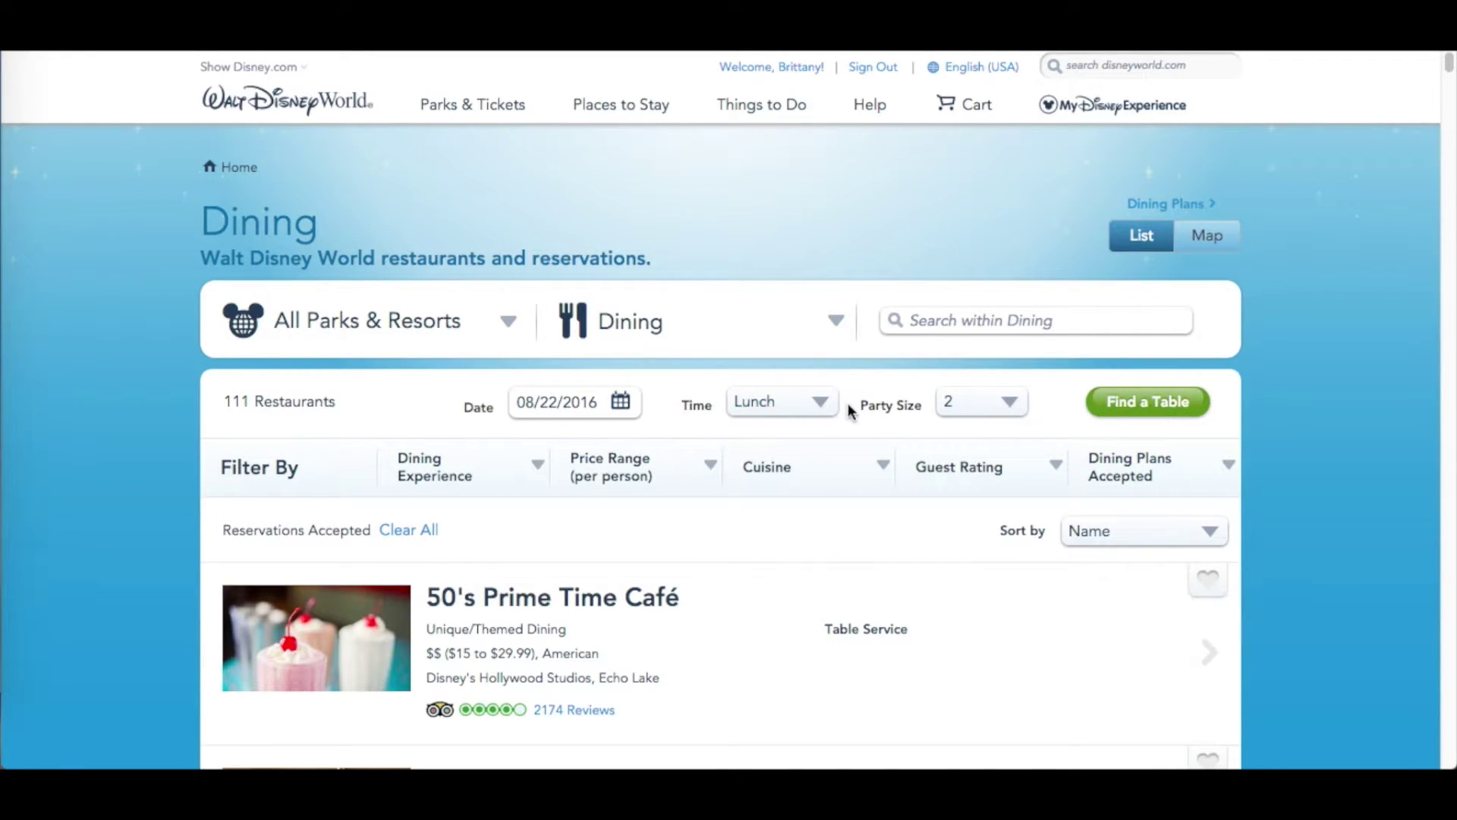
- Limit the restaurant locations to Disney's Animal Kingdom Theme Park, Disney Springs and Disney's BoardWalk
click(509, 325)
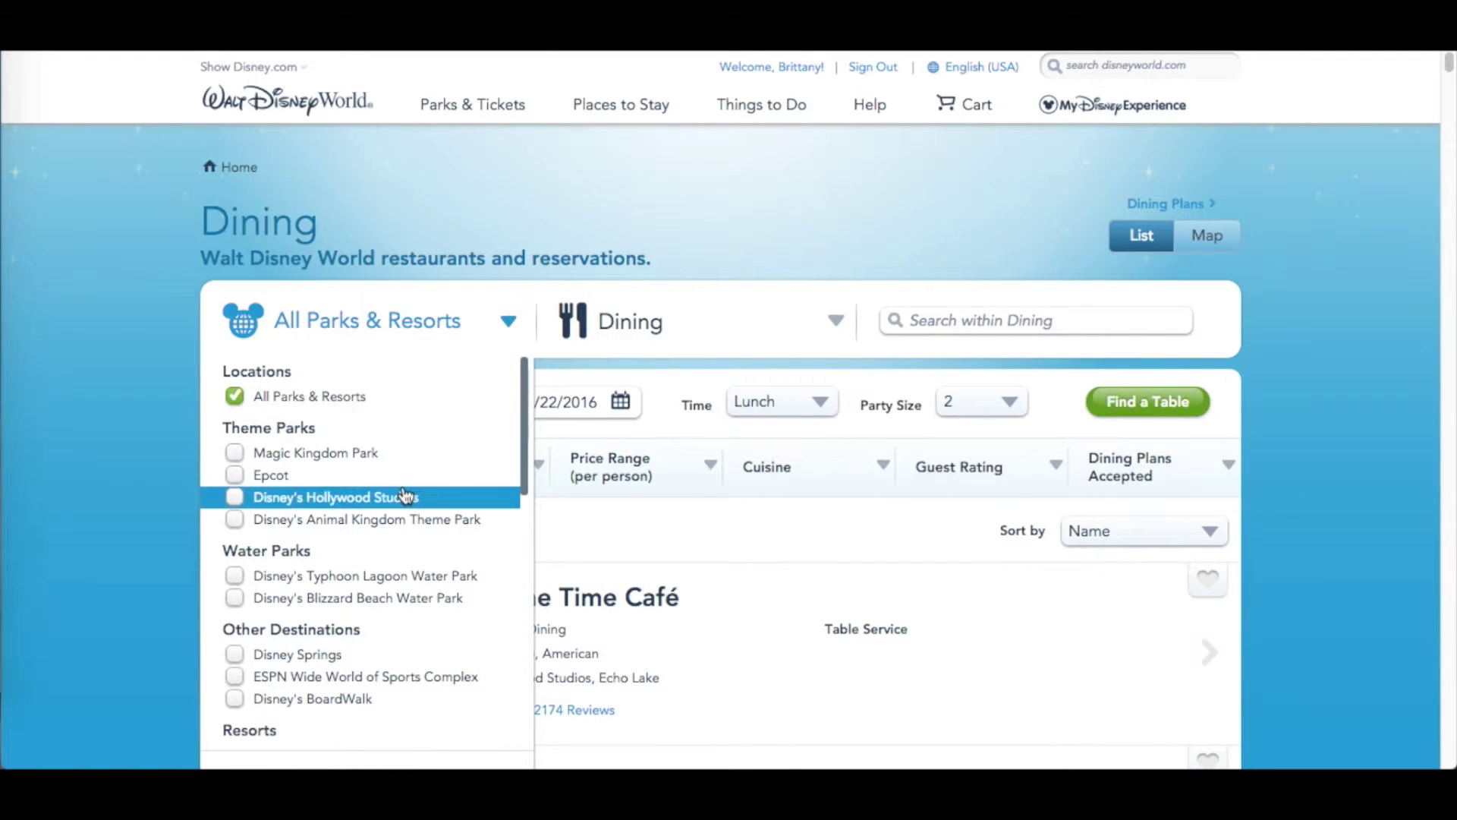
scroll(406, 494, down, 1)
scroll(406, 494, up, 1)
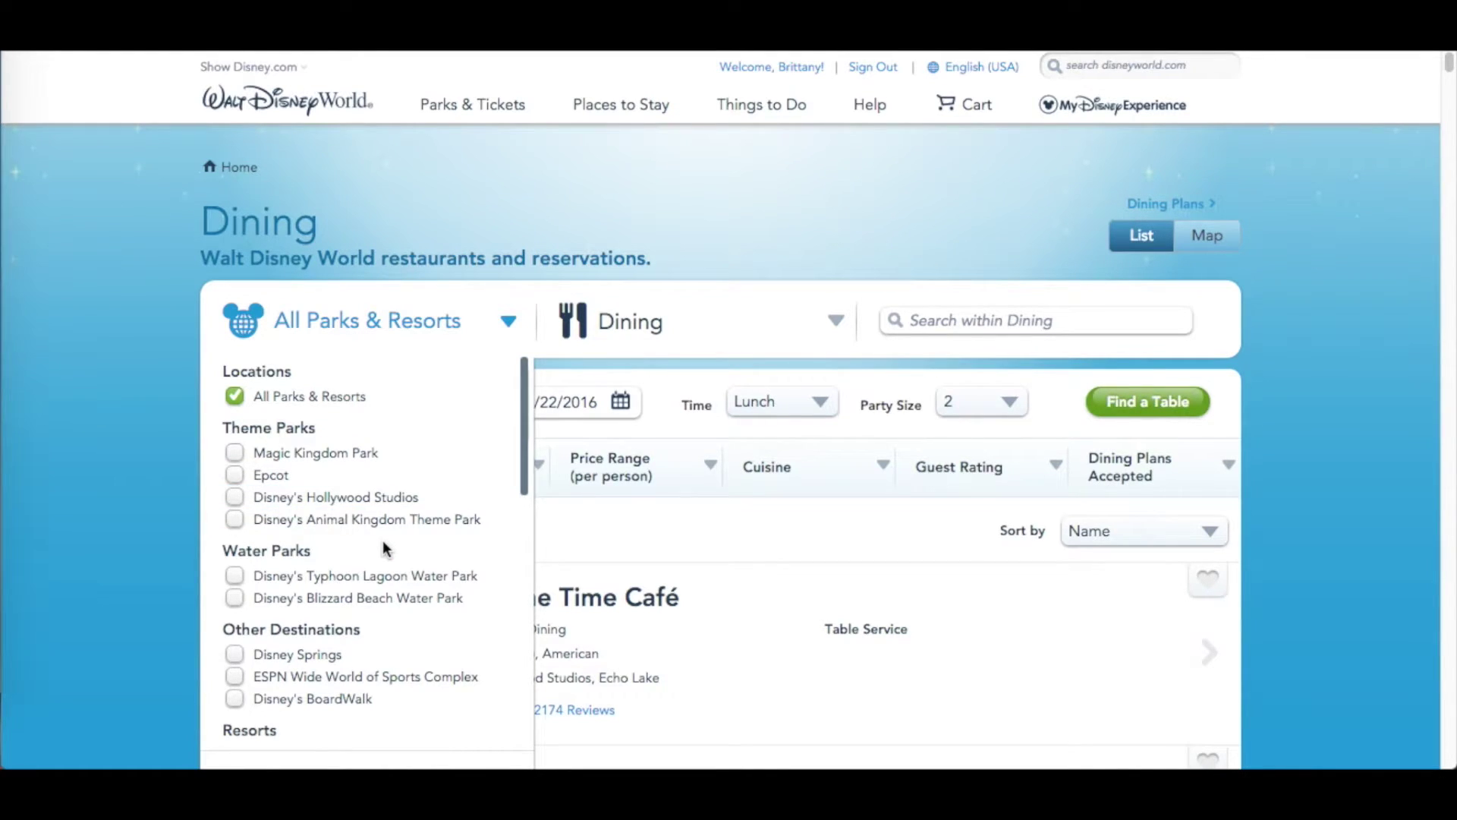
scroll(383, 544, down, 3)
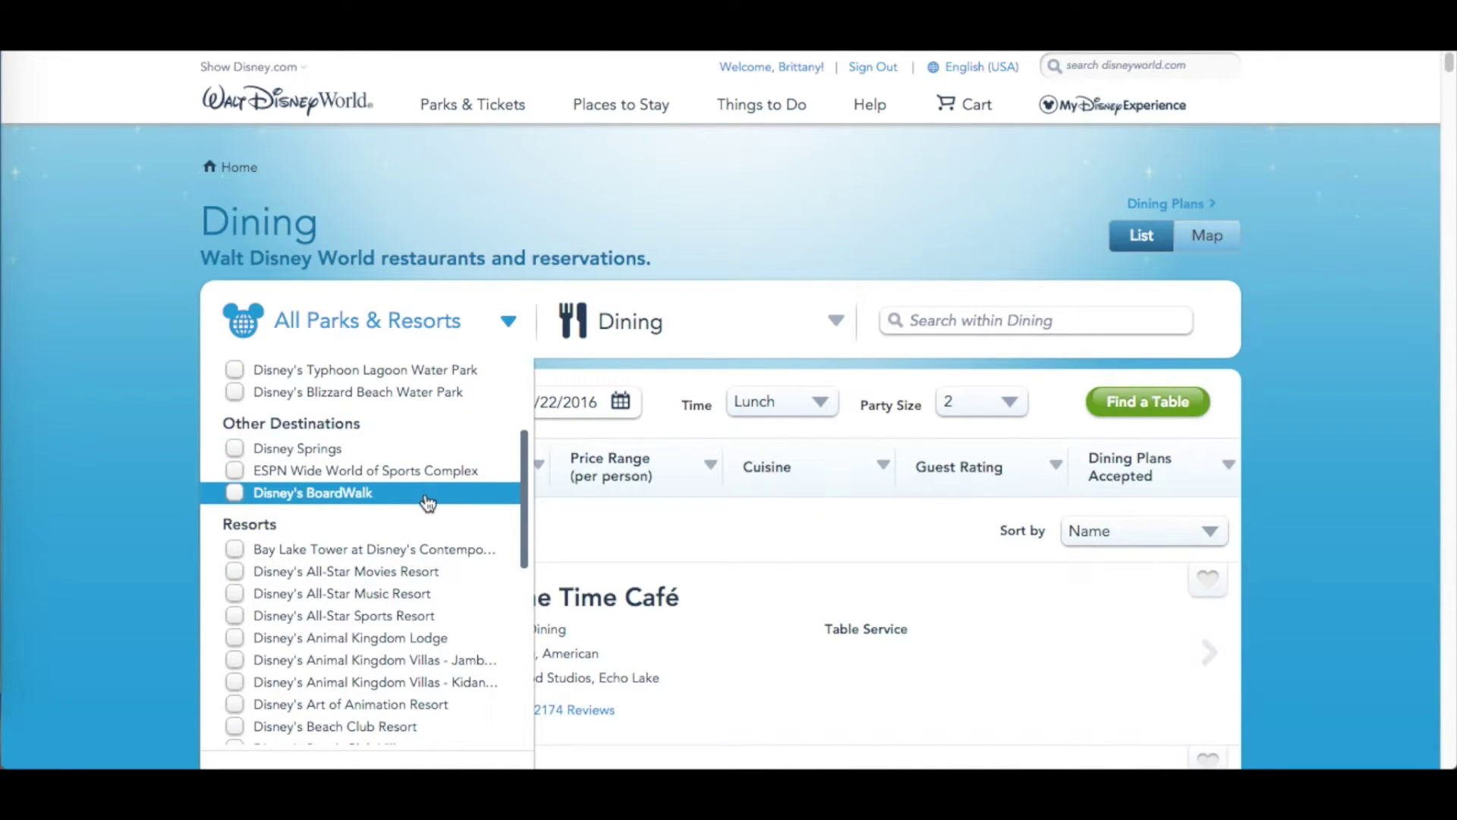
scroll(425, 504, up, 2)
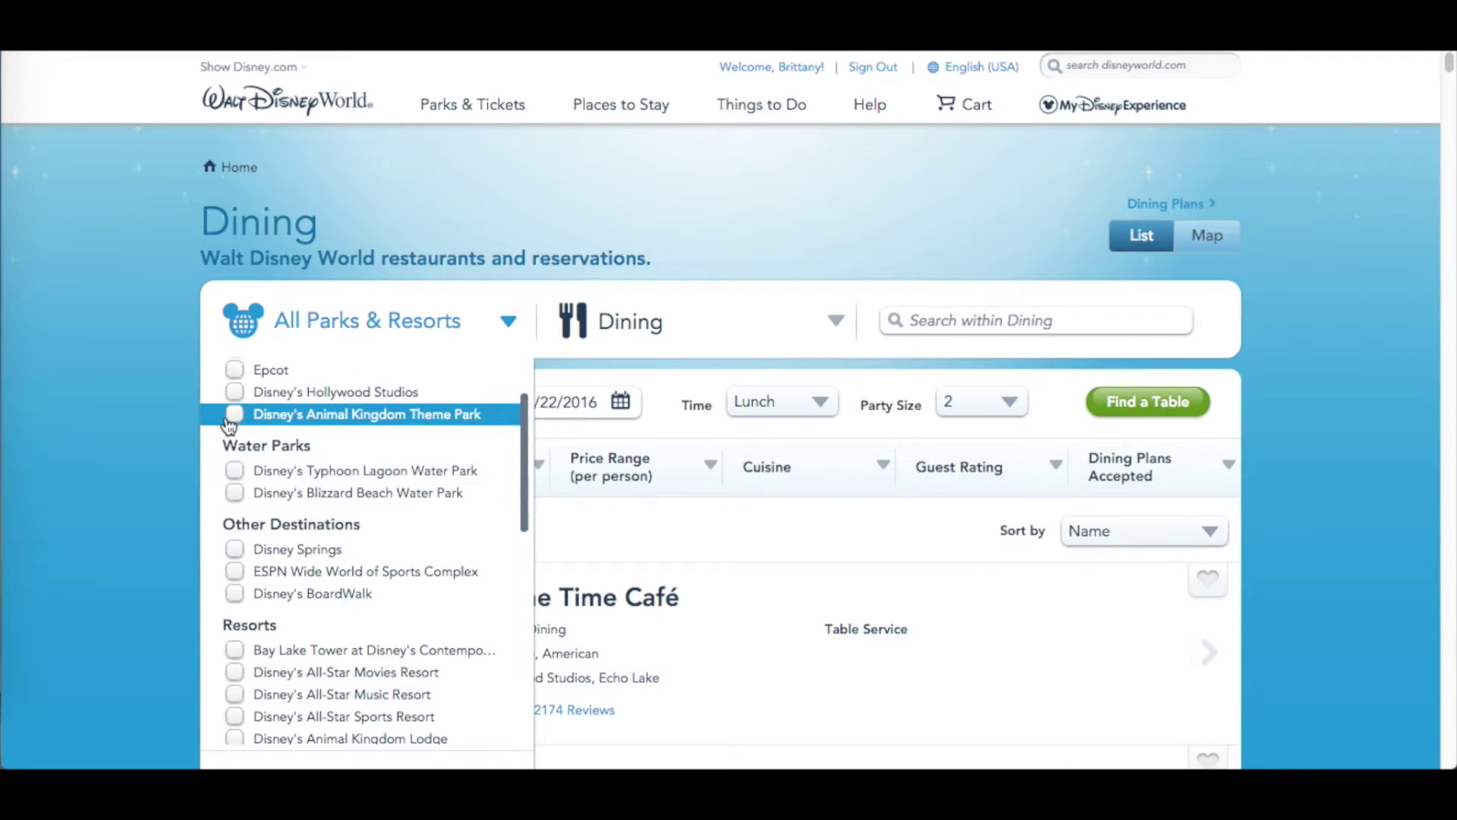
click(235, 416)
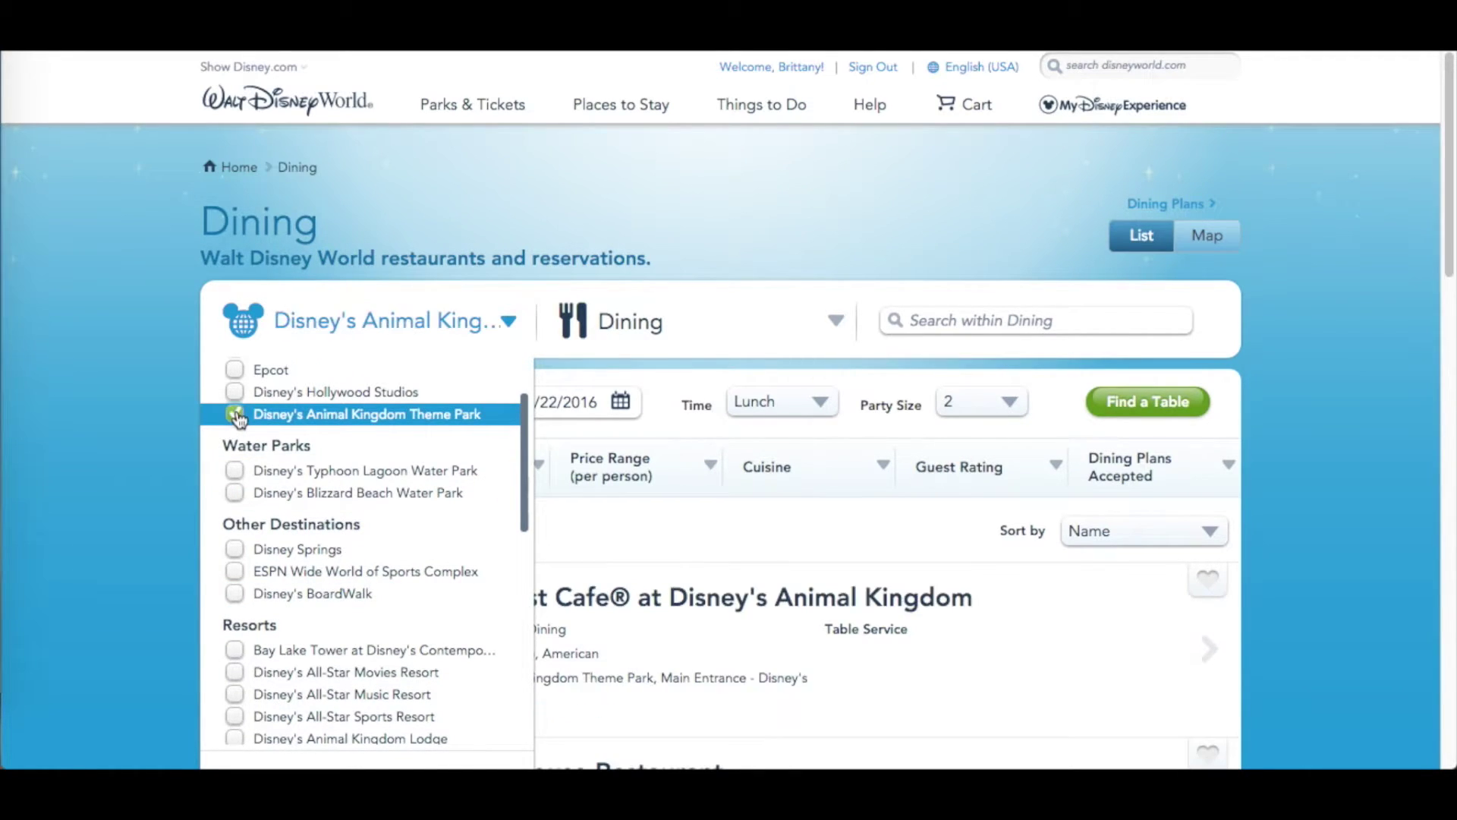
scroll(374, 500, down, 1)
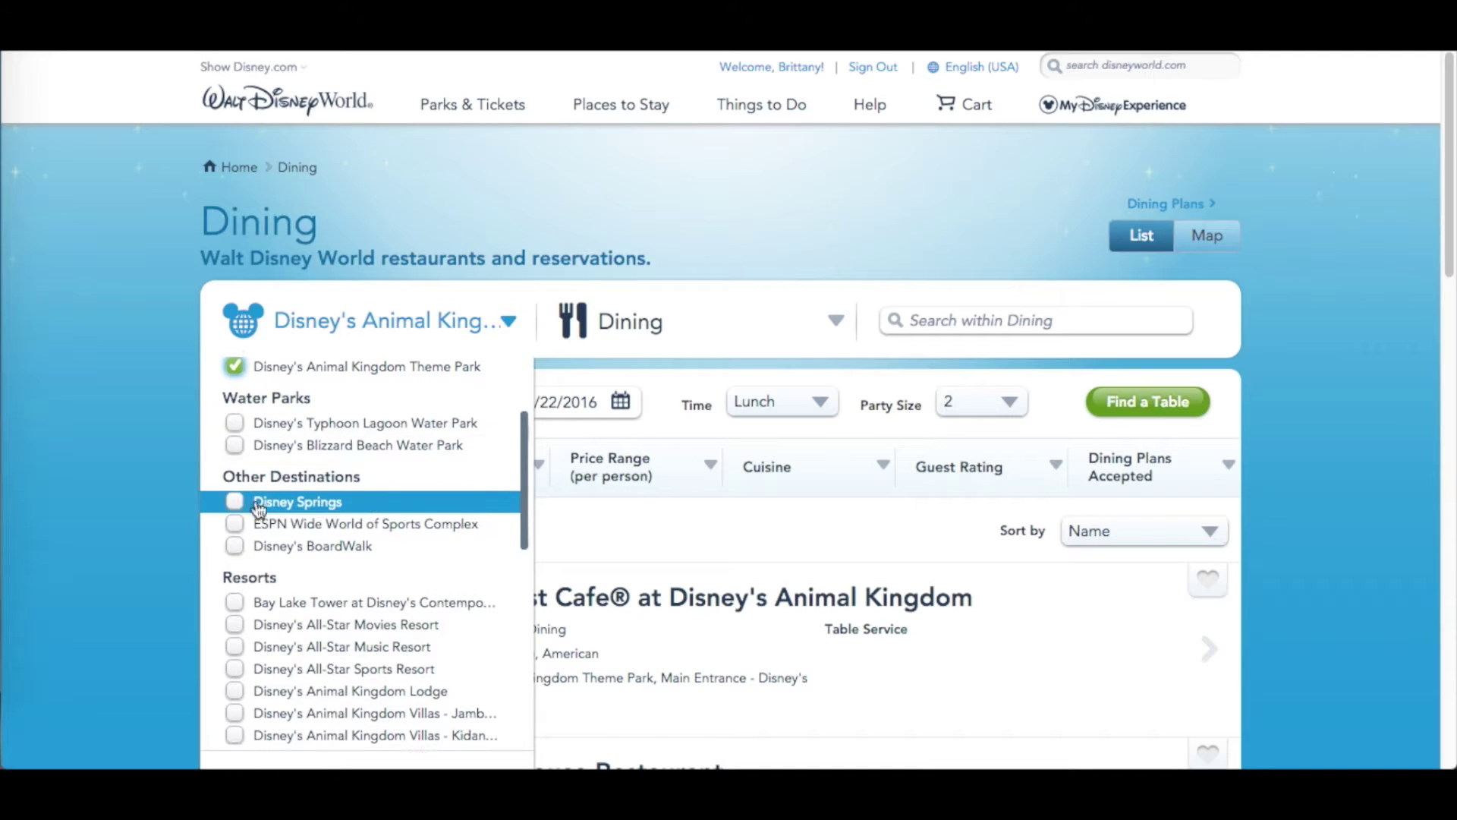
click(236, 548)
- Add Disney's Beach Club, Contemporary, Grand Floridian and Polynesian Village resorts to the location filter
scroll(347, 564, down, 2)
scroll(348, 563, down, 2)
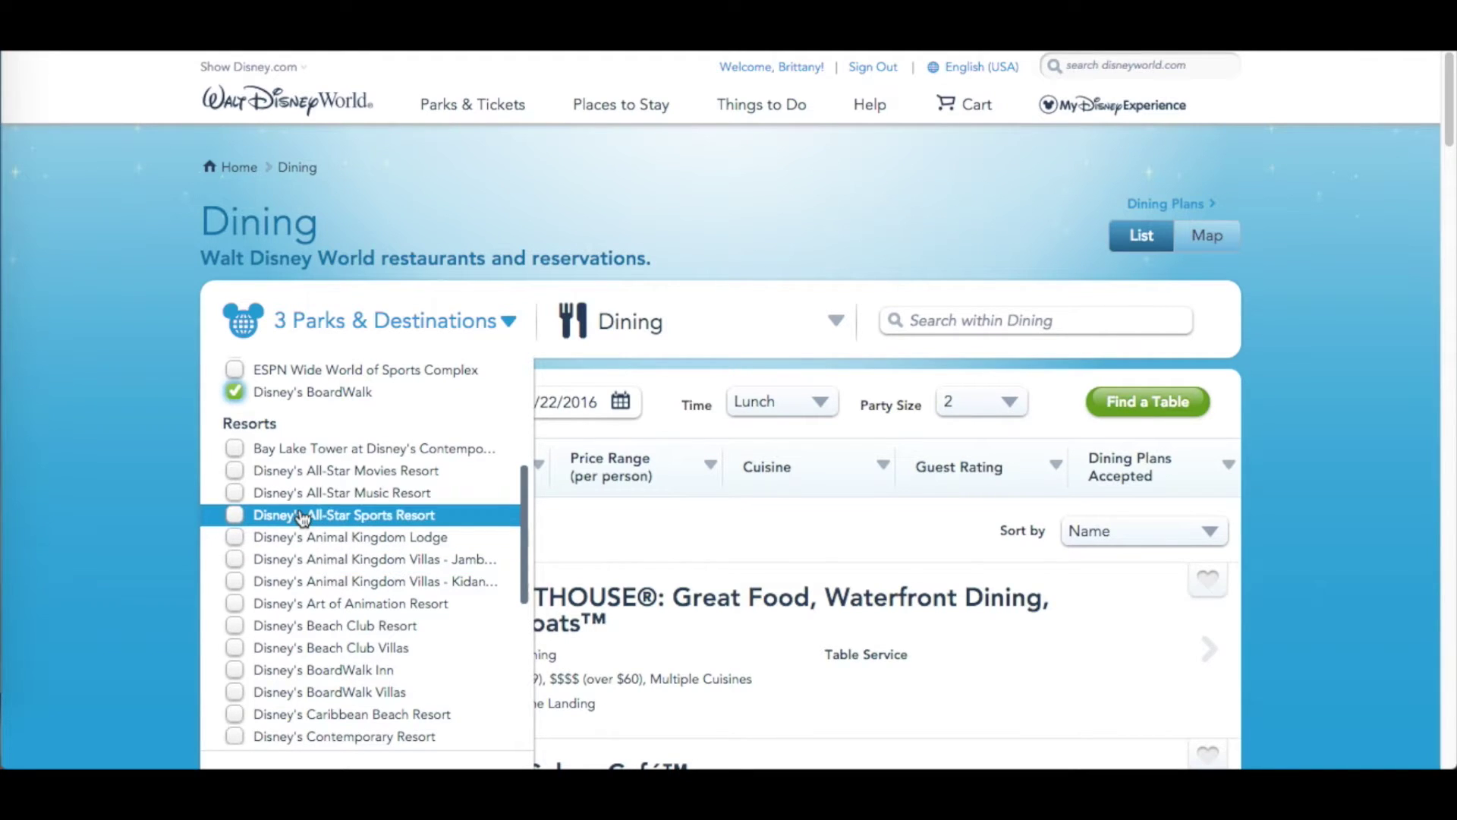
scroll(277, 484, down, 1)
scroll(278, 483, down, 4)
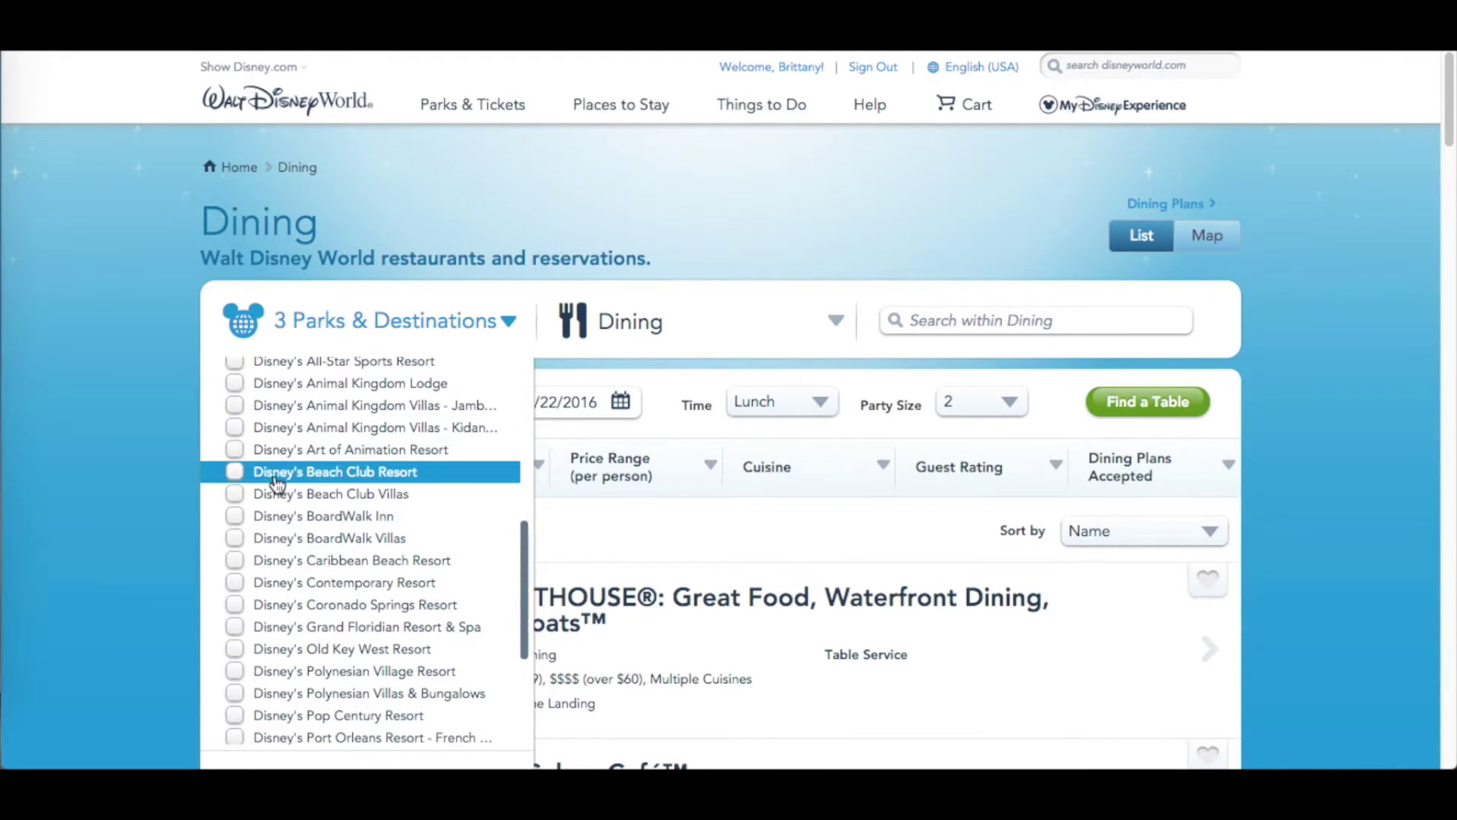
scroll(278, 484, down, 3)
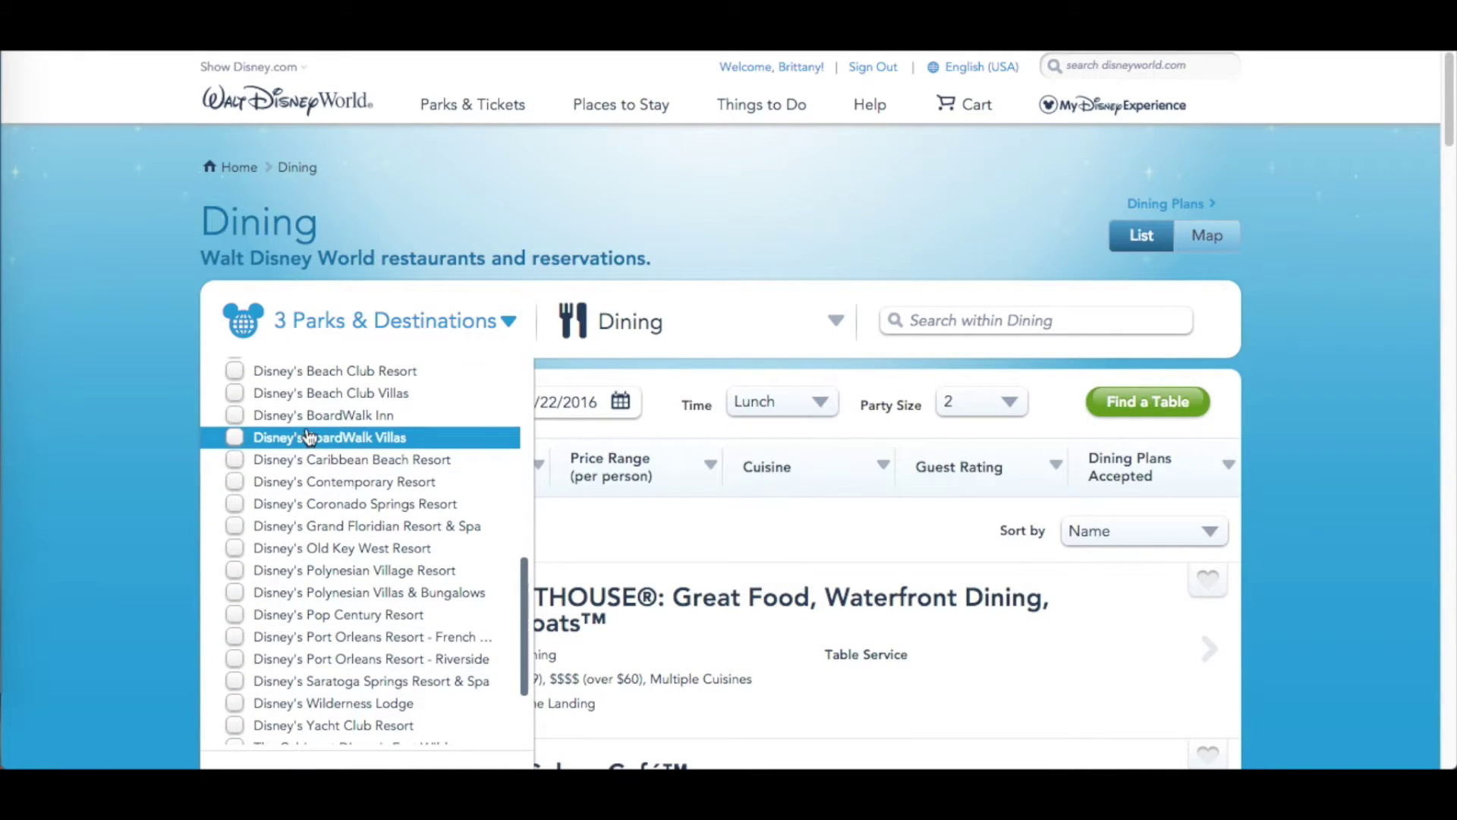
click(234, 372)
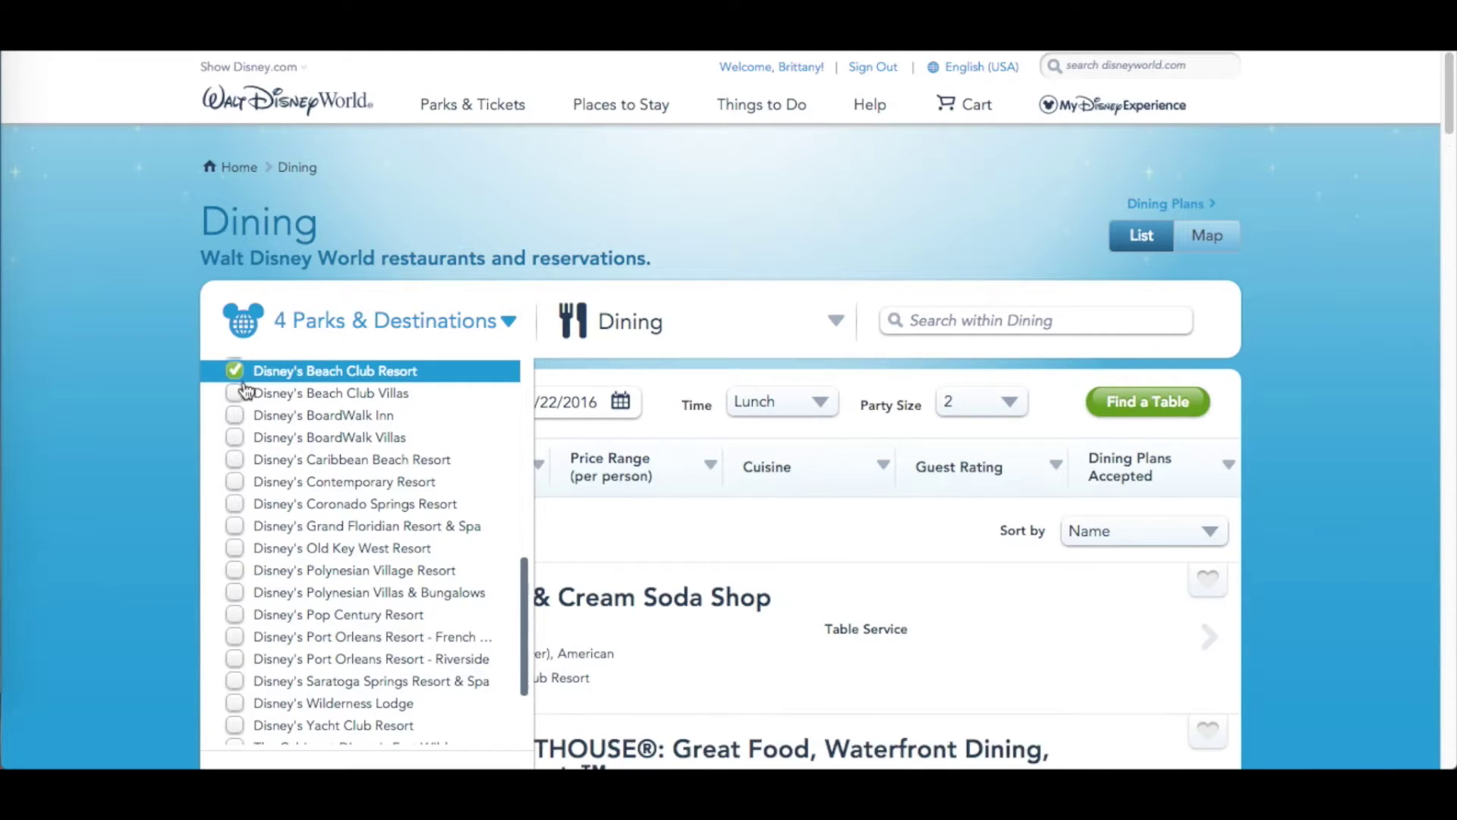
scroll(362, 478, down, 1)
scroll(362, 479, down, 3)
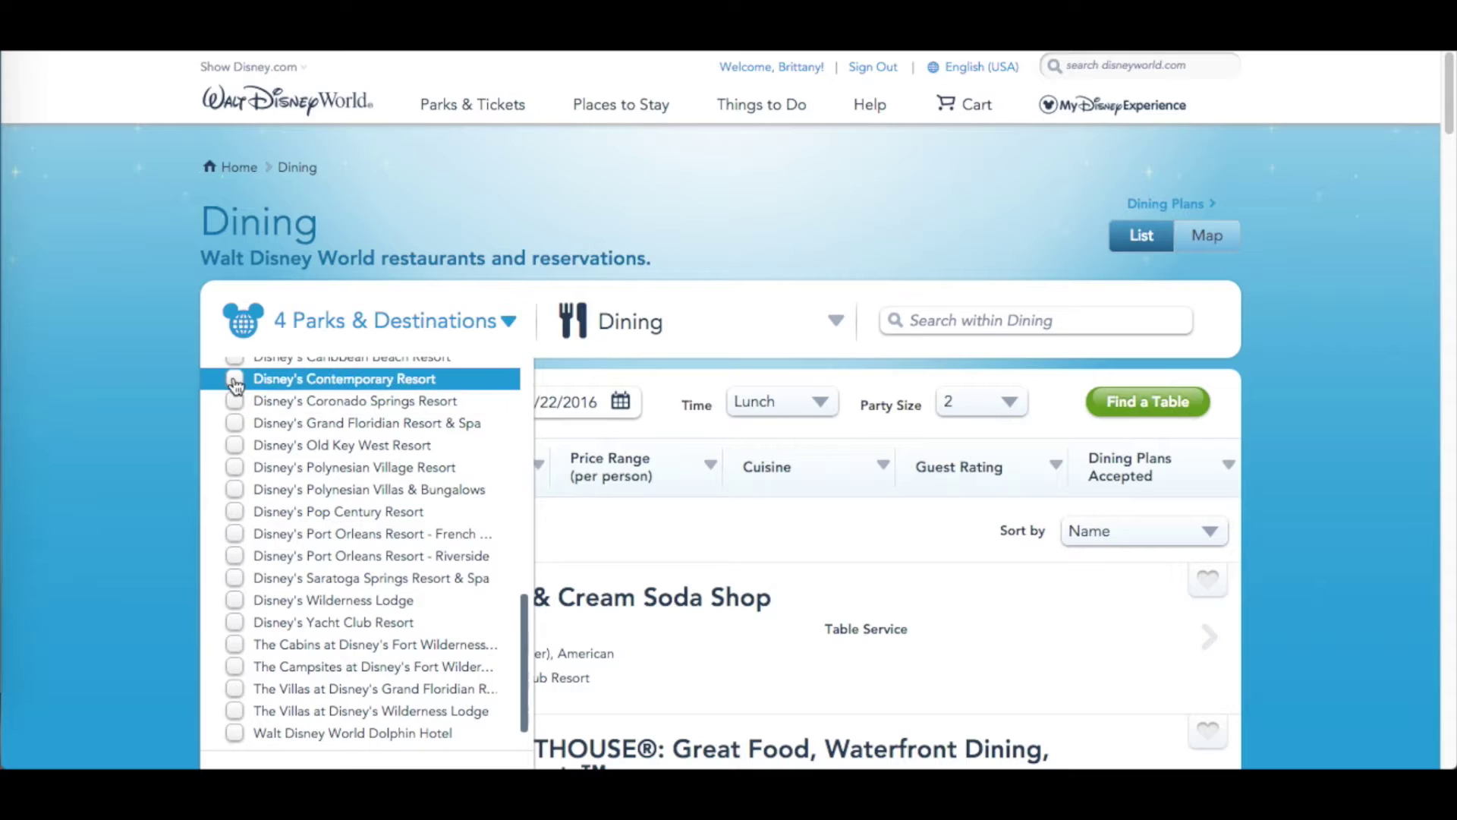
click(234, 378)
click(236, 425)
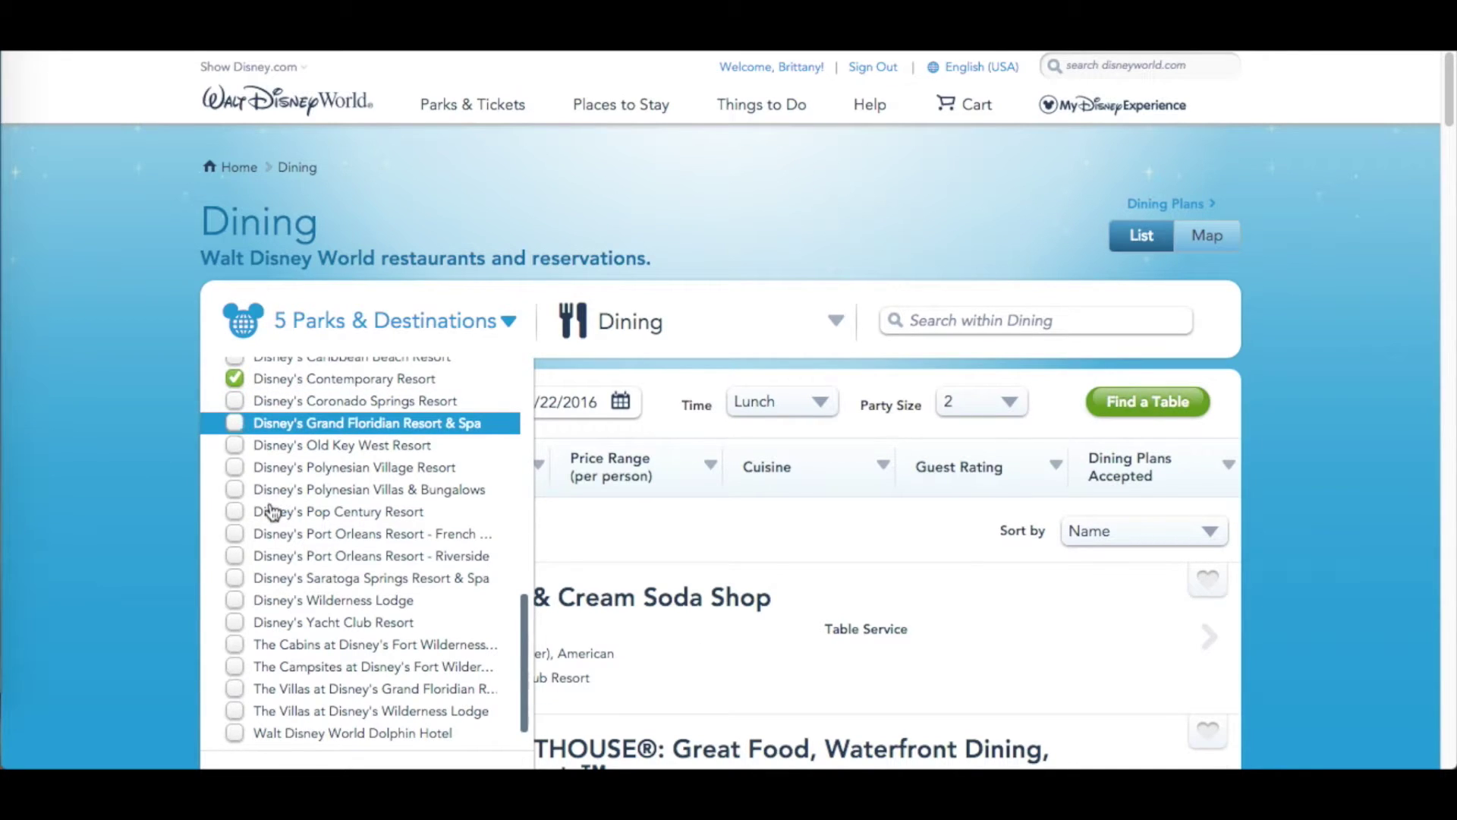
click(235, 467)
- Add The Cabins at Disney's Fort Wilderness and the Walt Disney World Dolphin and Swan hotels to the location filter
scroll(302, 524, down, 5)
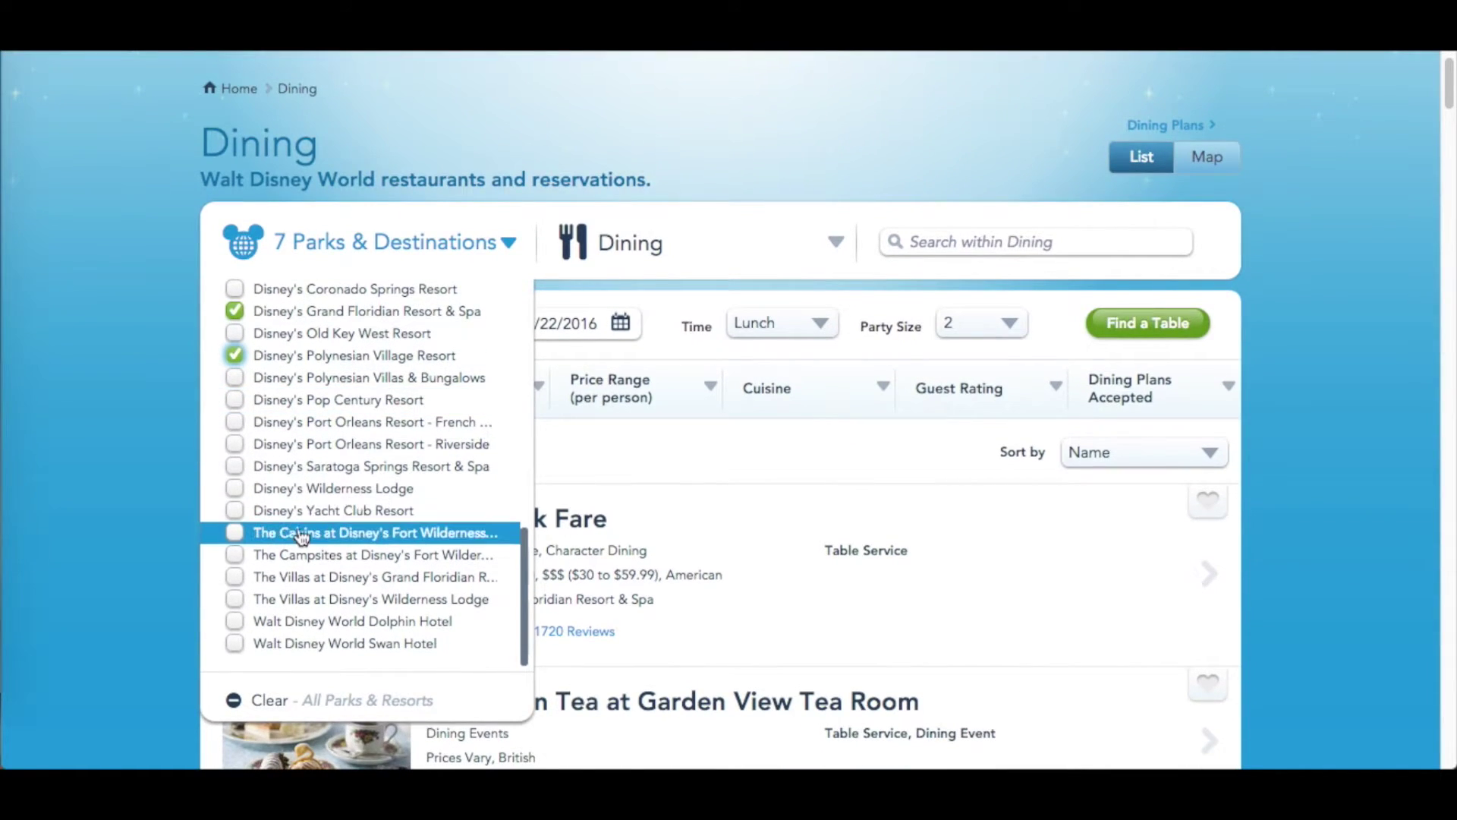
click(237, 533)
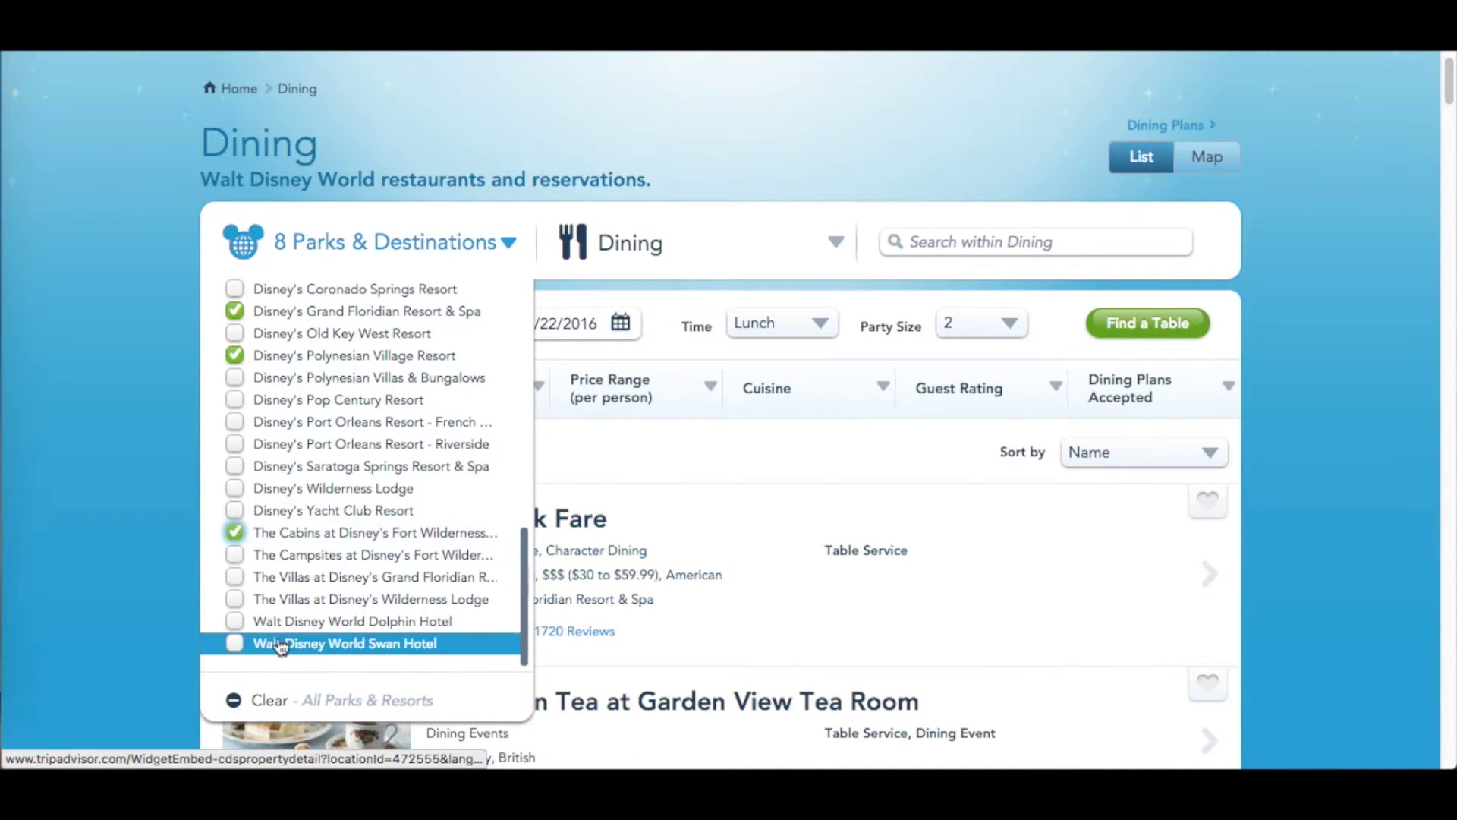
click(236, 623)
click(236, 645)
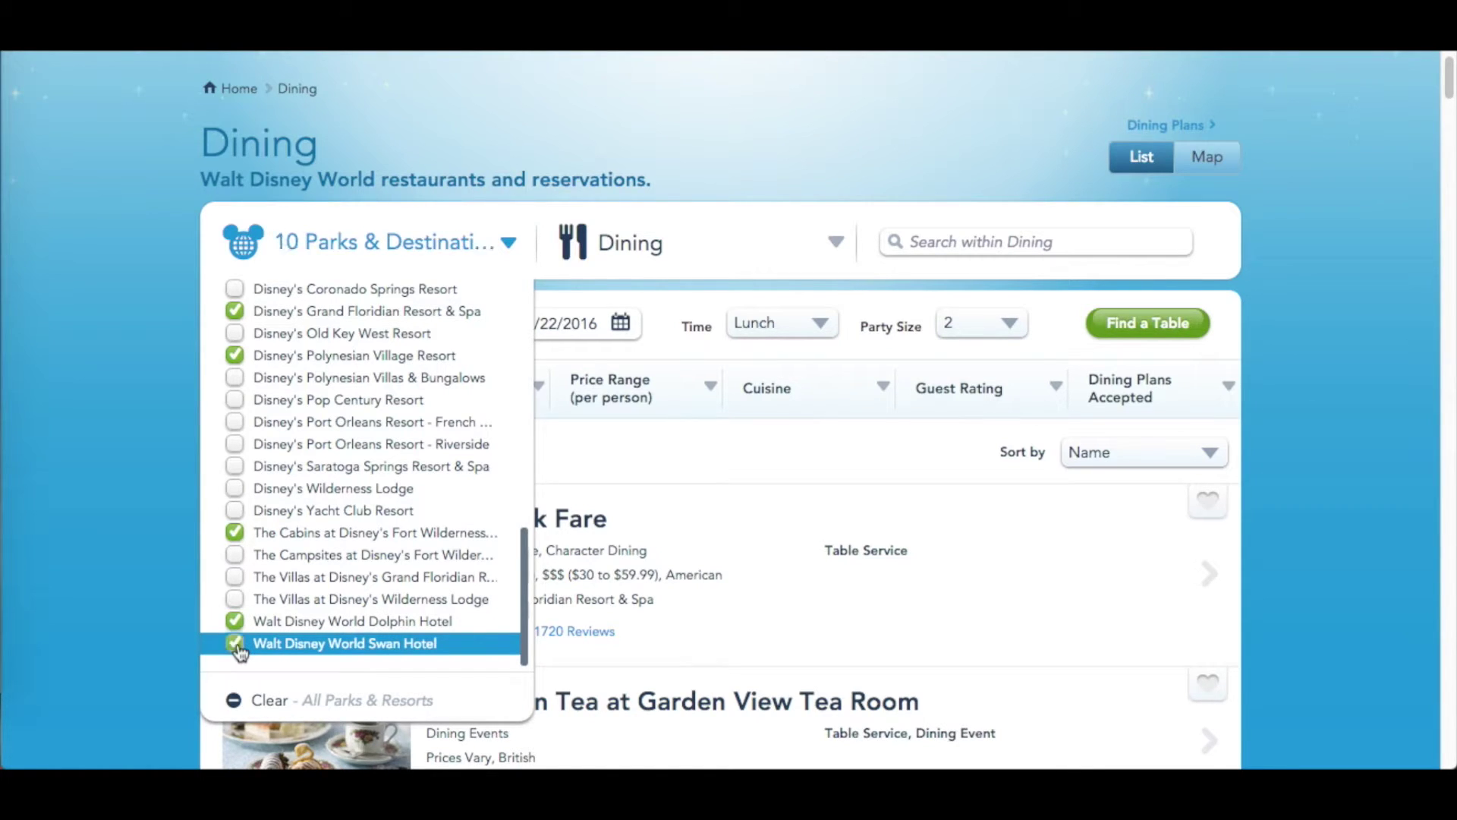
click(1379, 520)
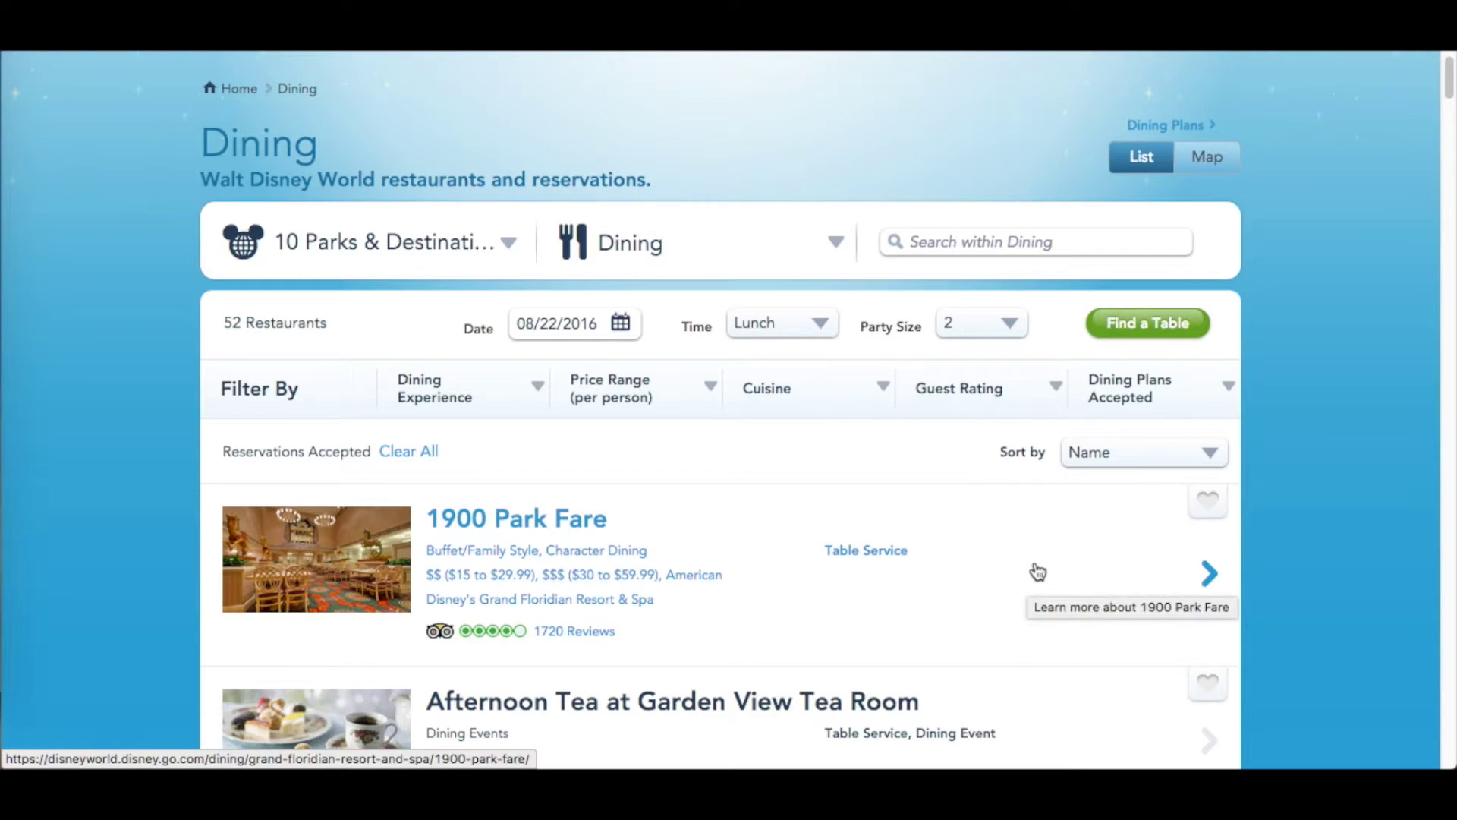
- Search for available tables and choose the 12:55 PM reservation at Tusker House Restaurant
click(1122, 325)
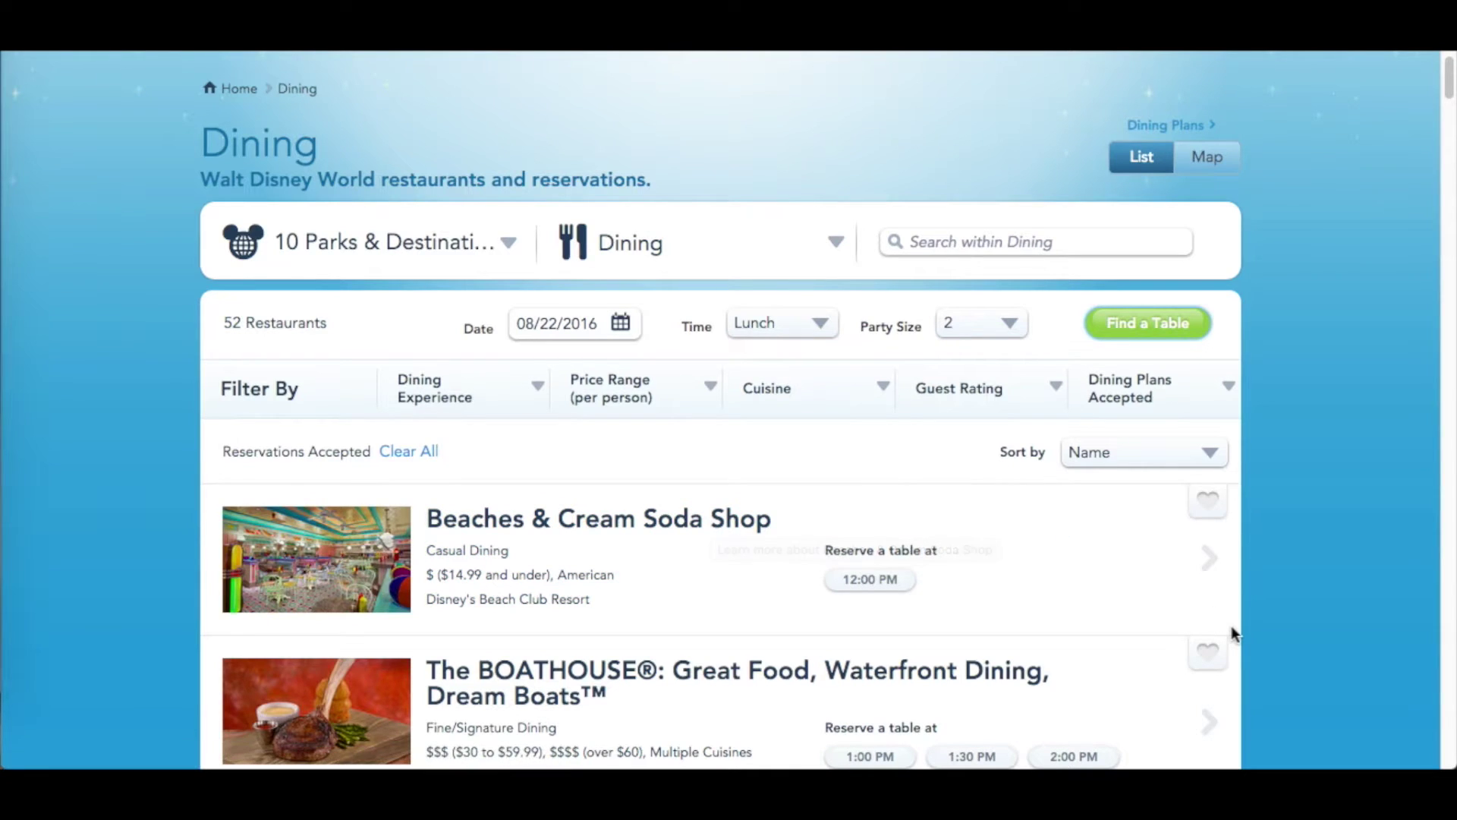
scroll(1231, 629, down, 2)
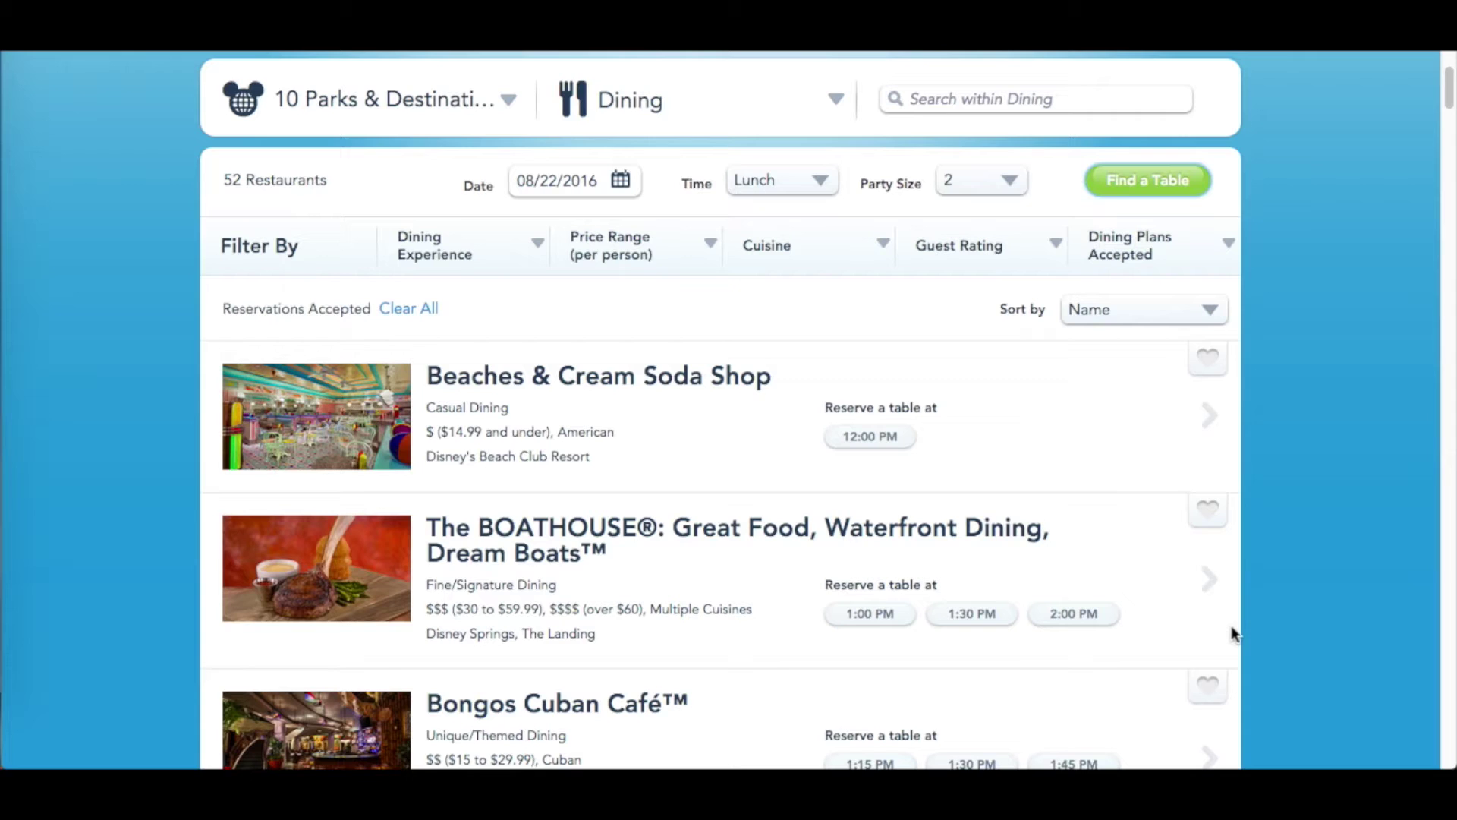
scroll(1232, 632, down, 2)
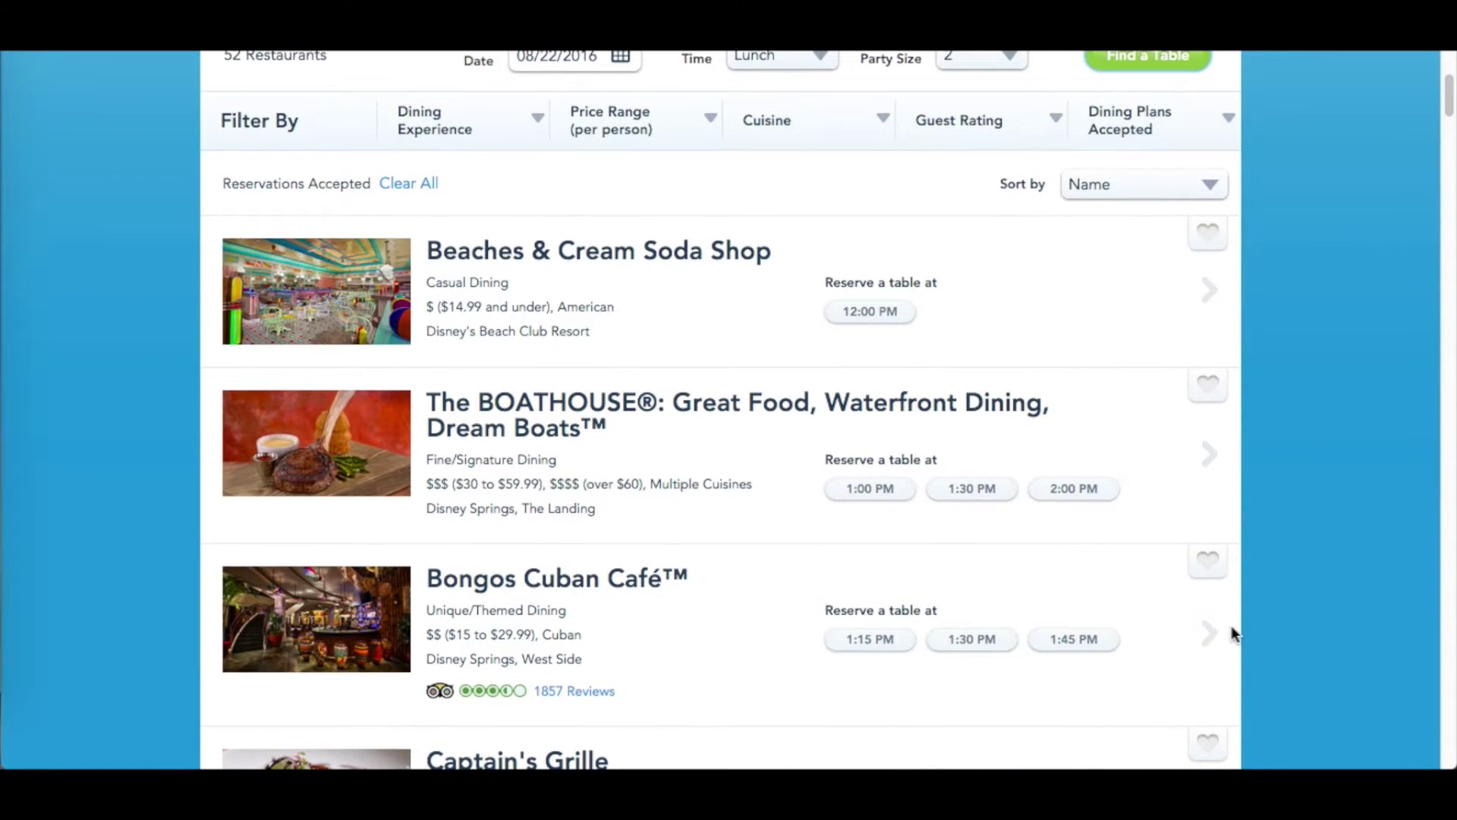
scroll(1232, 633, down, 1)
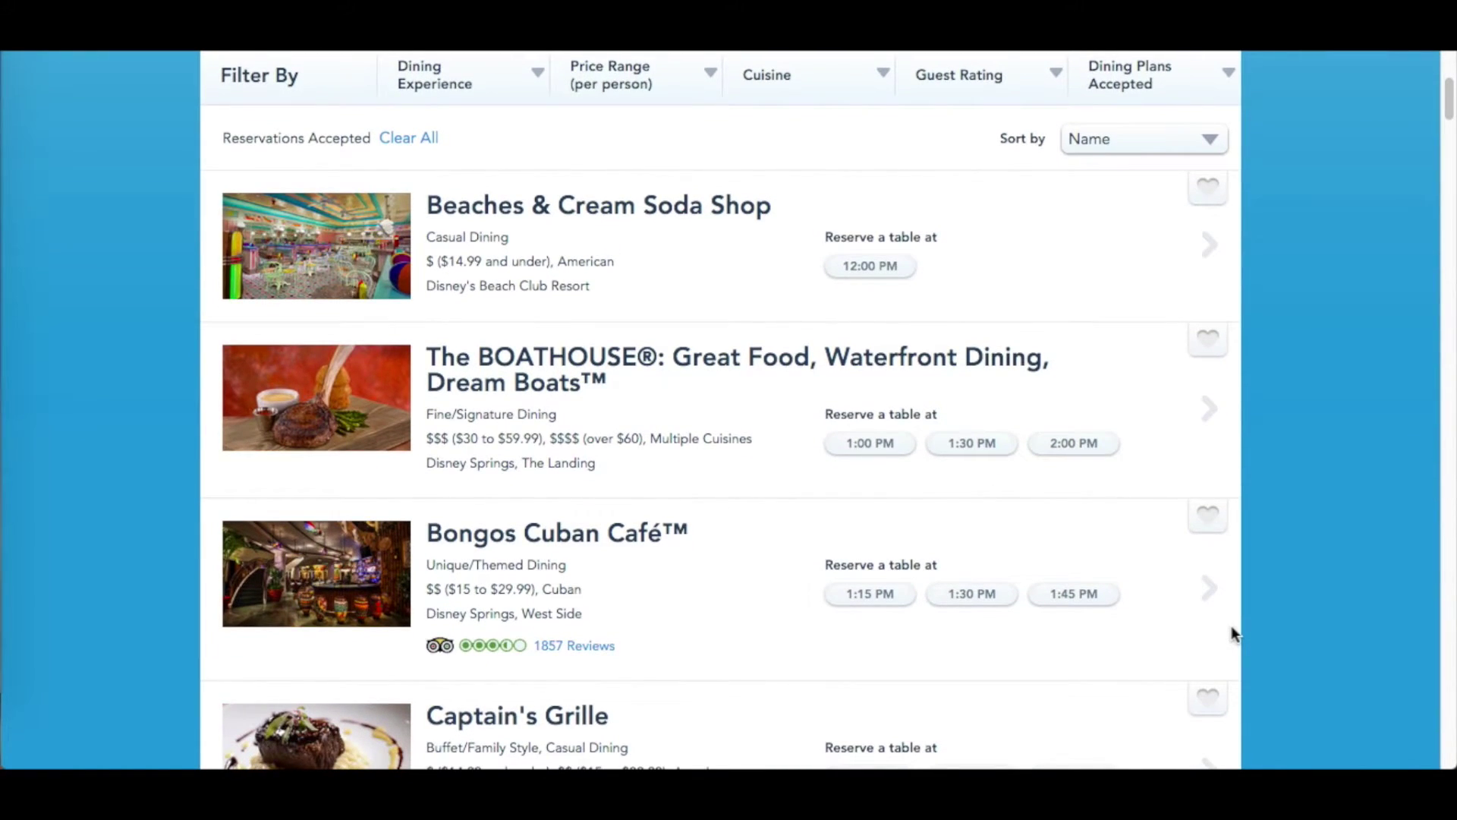
scroll(1231, 626, up, 3)
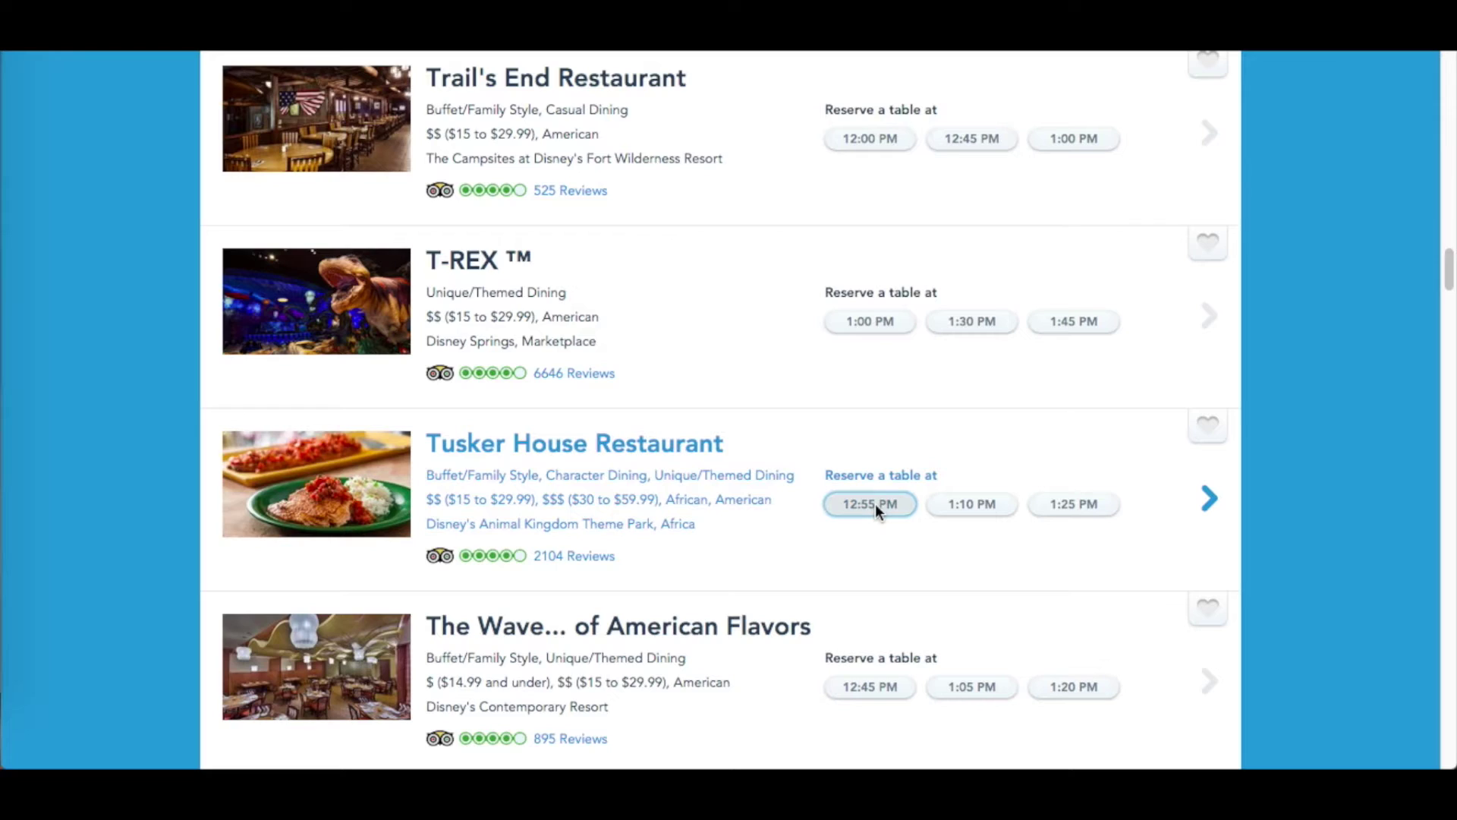
click(871, 527)
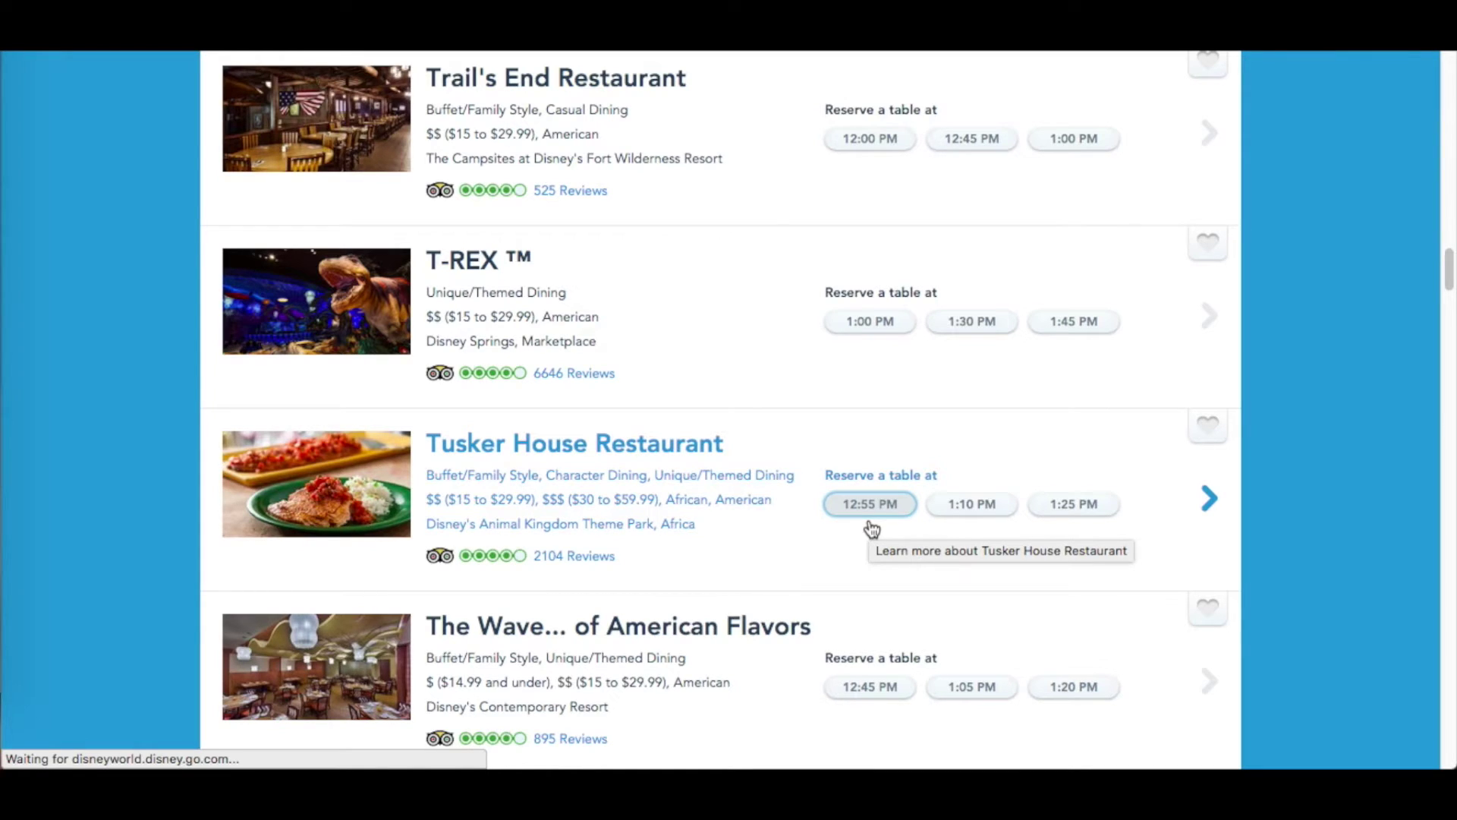
- Assign the adult at the head of the Family & Friends list as Guest 2 and guarantee the reservation with the credit card stored in the profile
scroll(872, 529, down, 5)
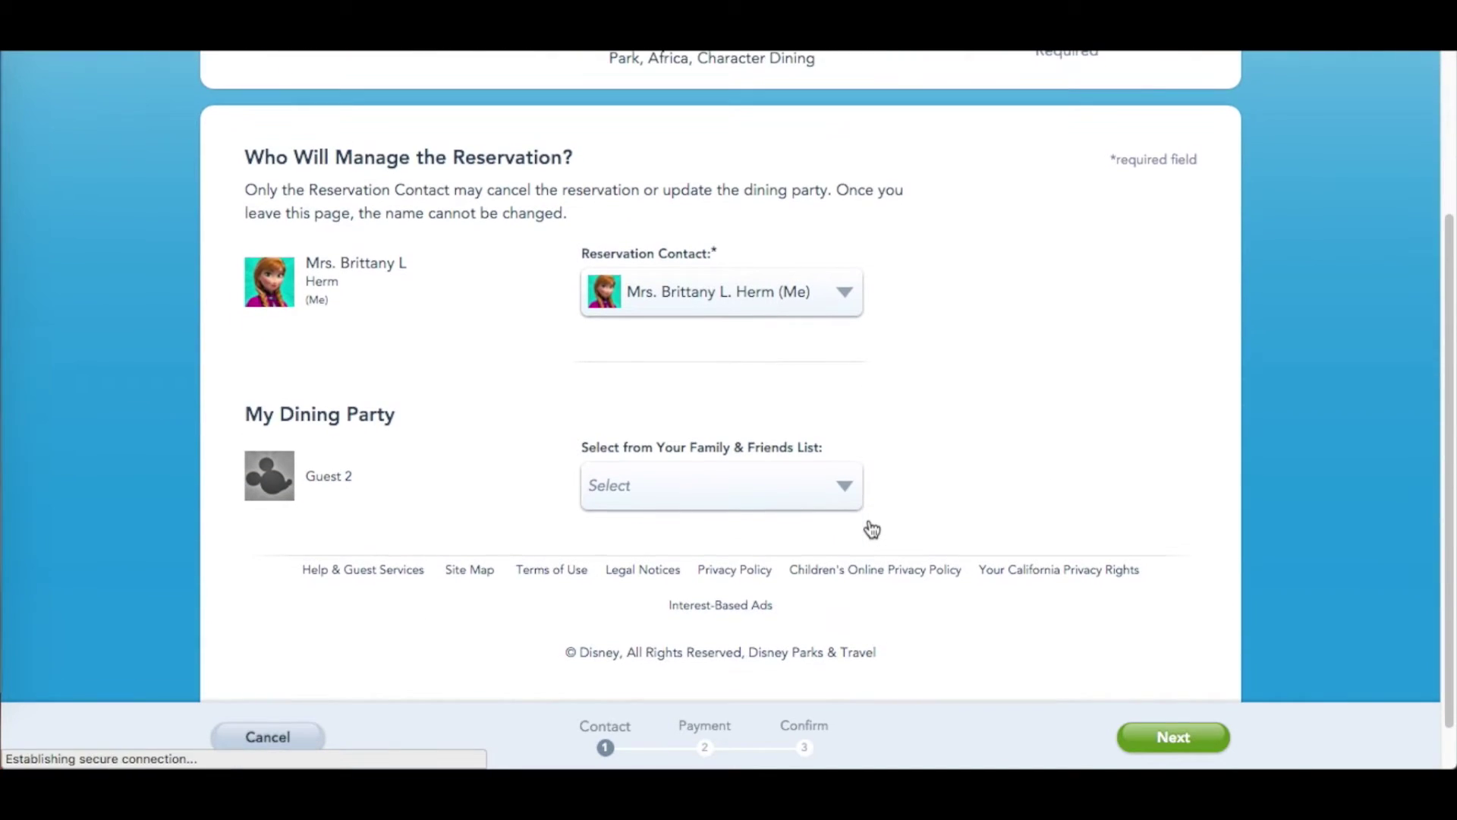
click(844, 489)
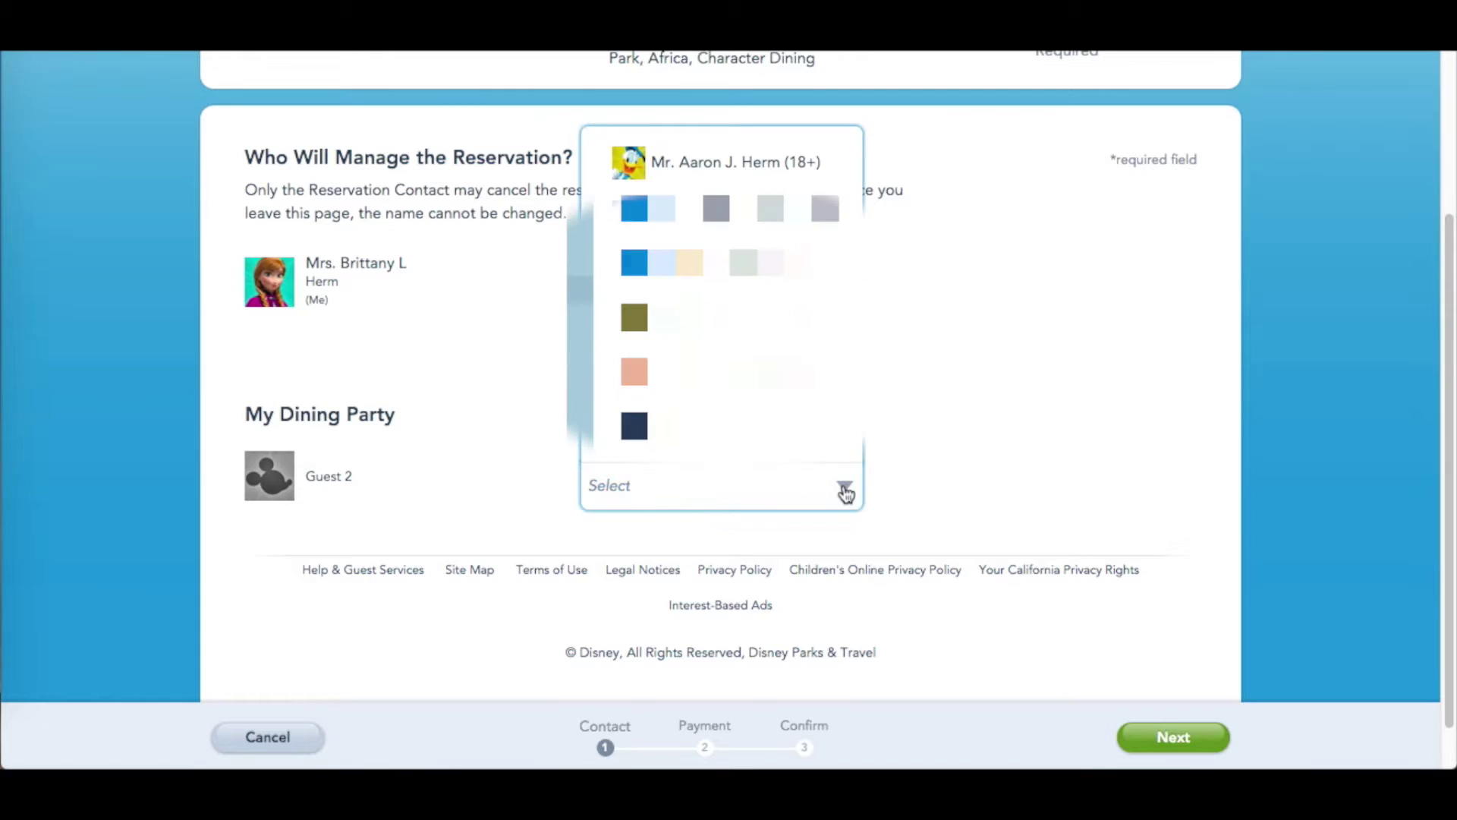
click(733, 162)
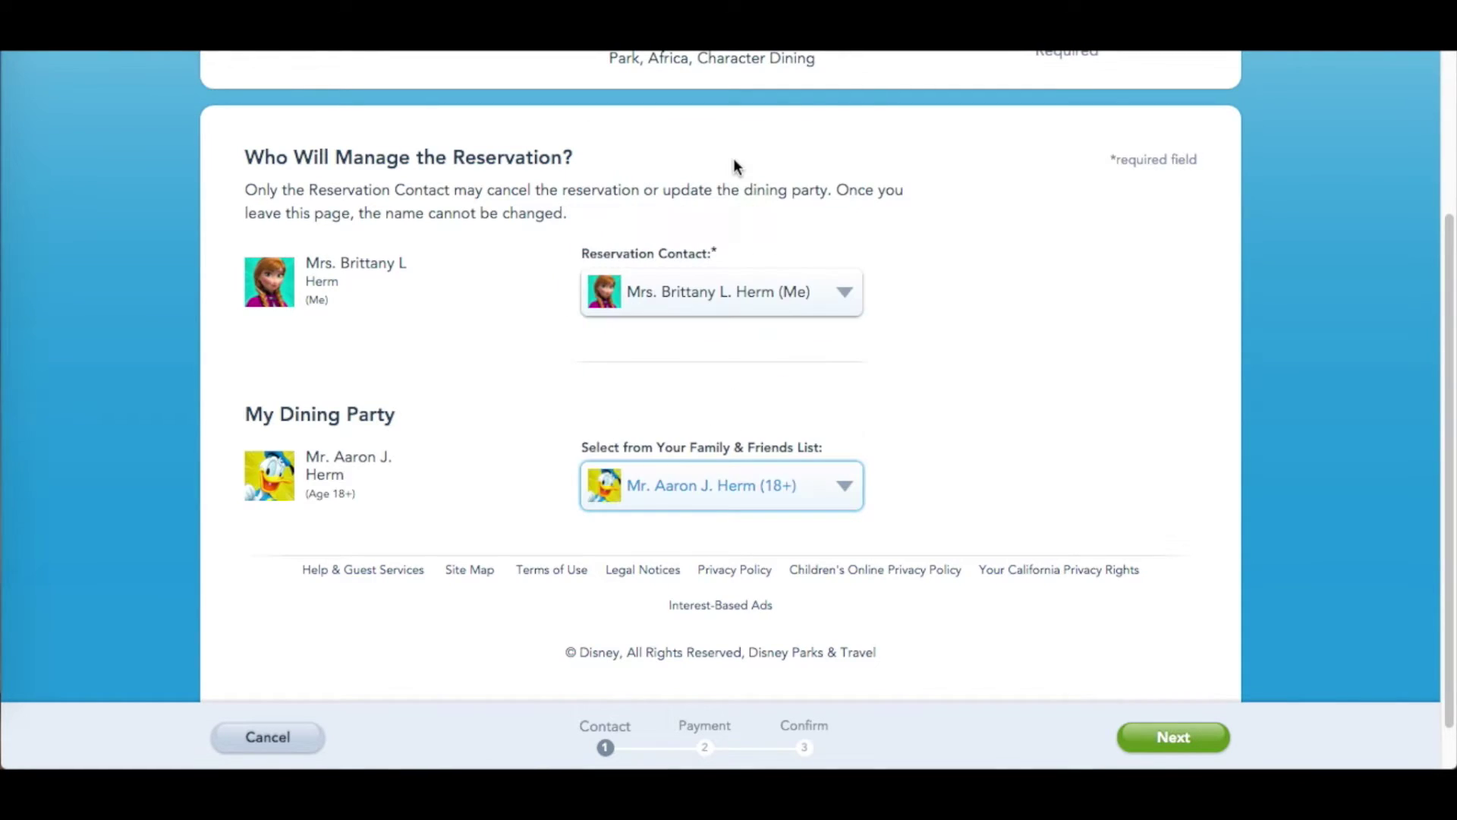
click(1170, 742)
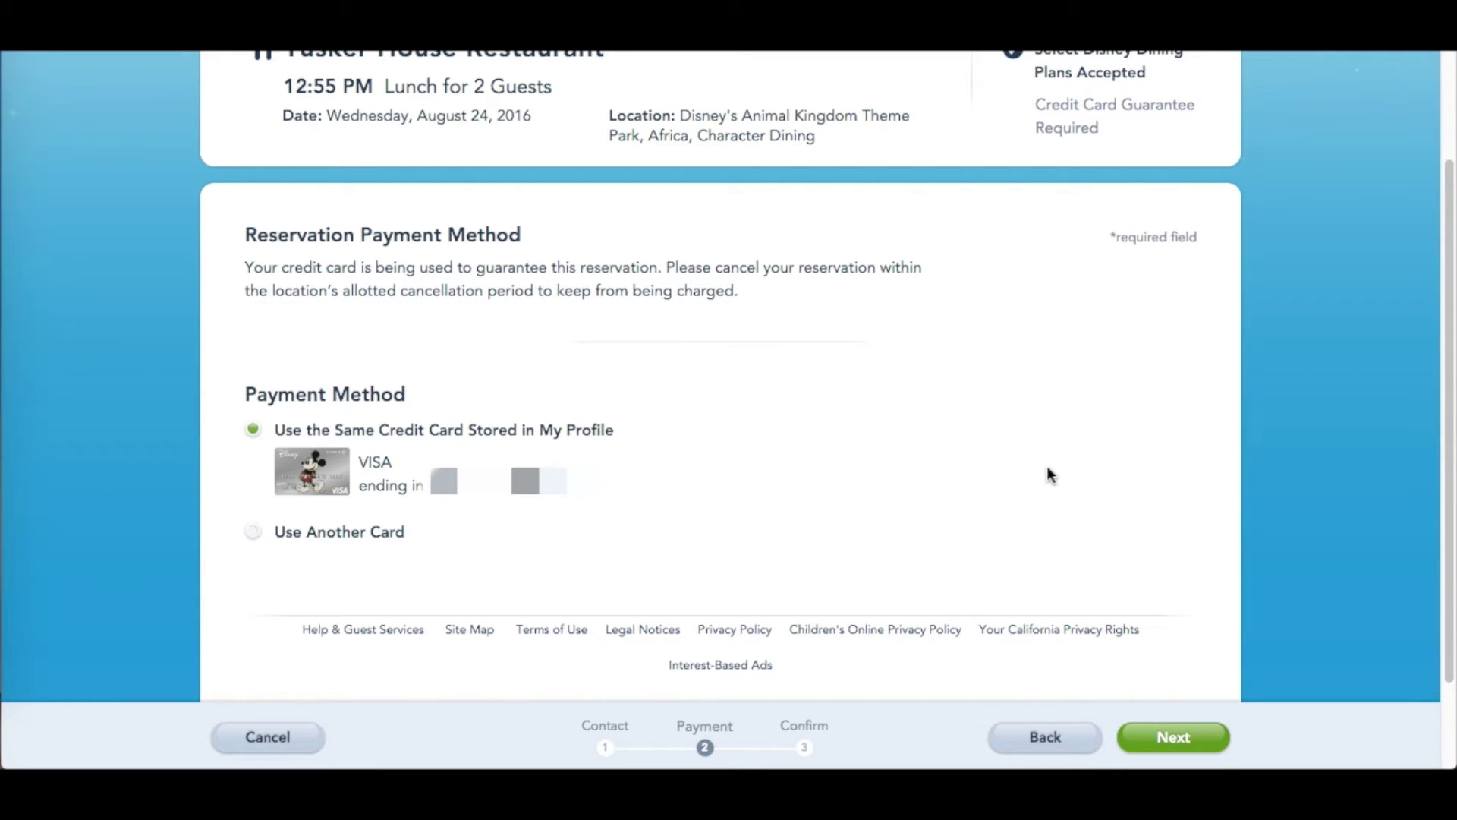
click(1168, 735)
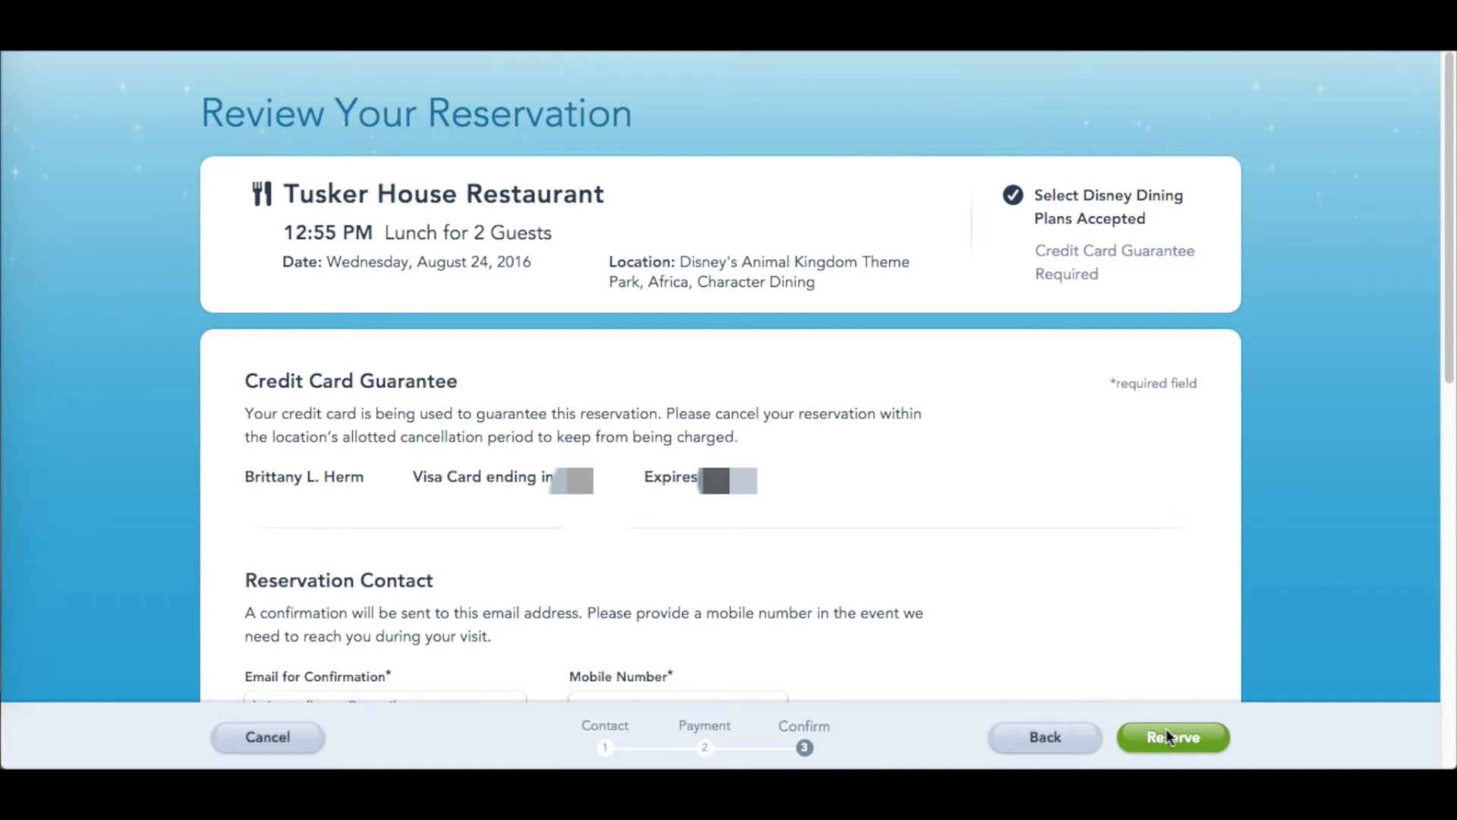
- Read through the Guest Policies, agree to them and submit the Tusker House Restaurant reservation
scroll(1153, 366, down, 8)
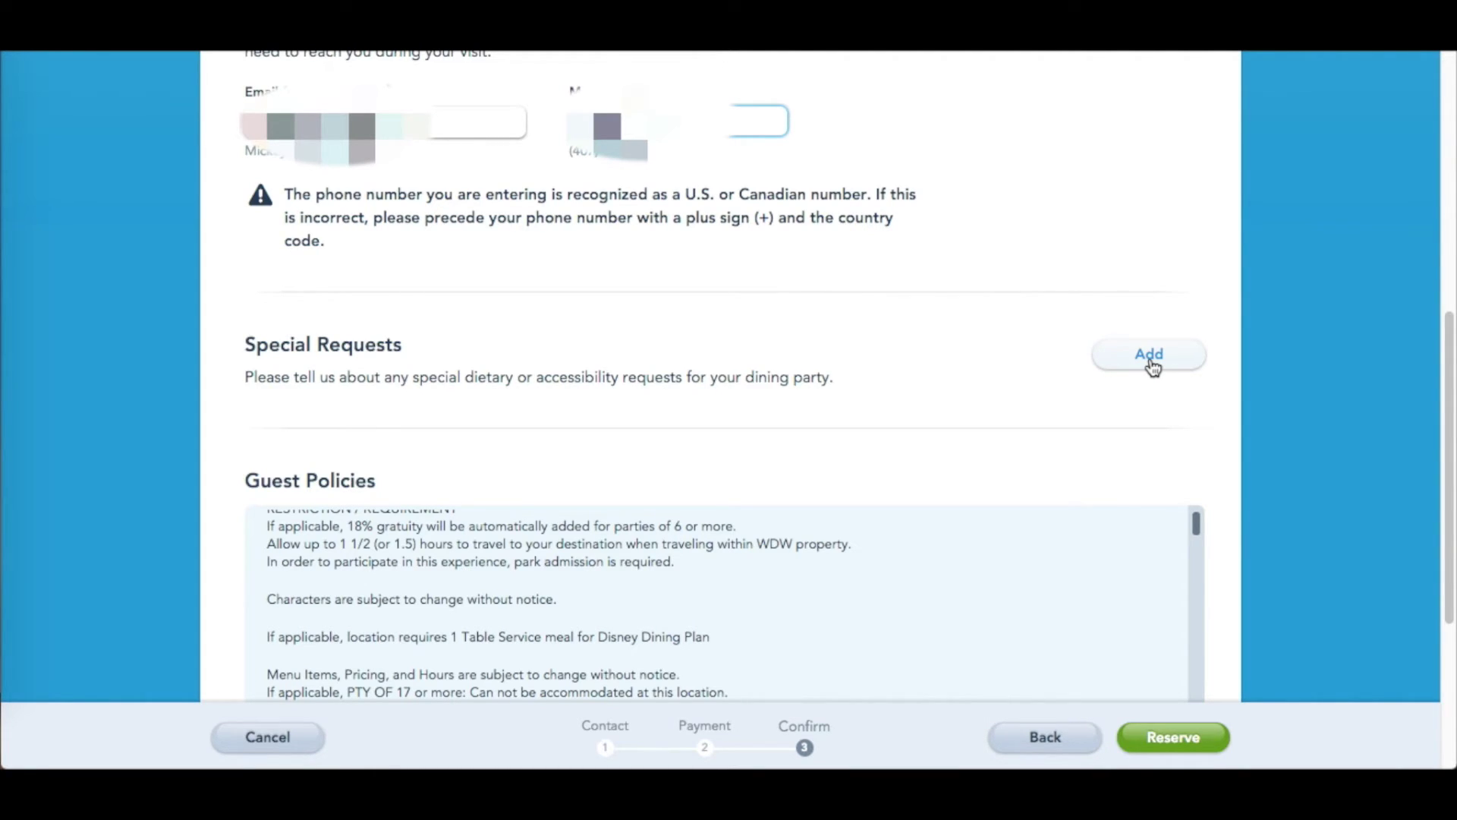
scroll(1142, 364, down, 2)
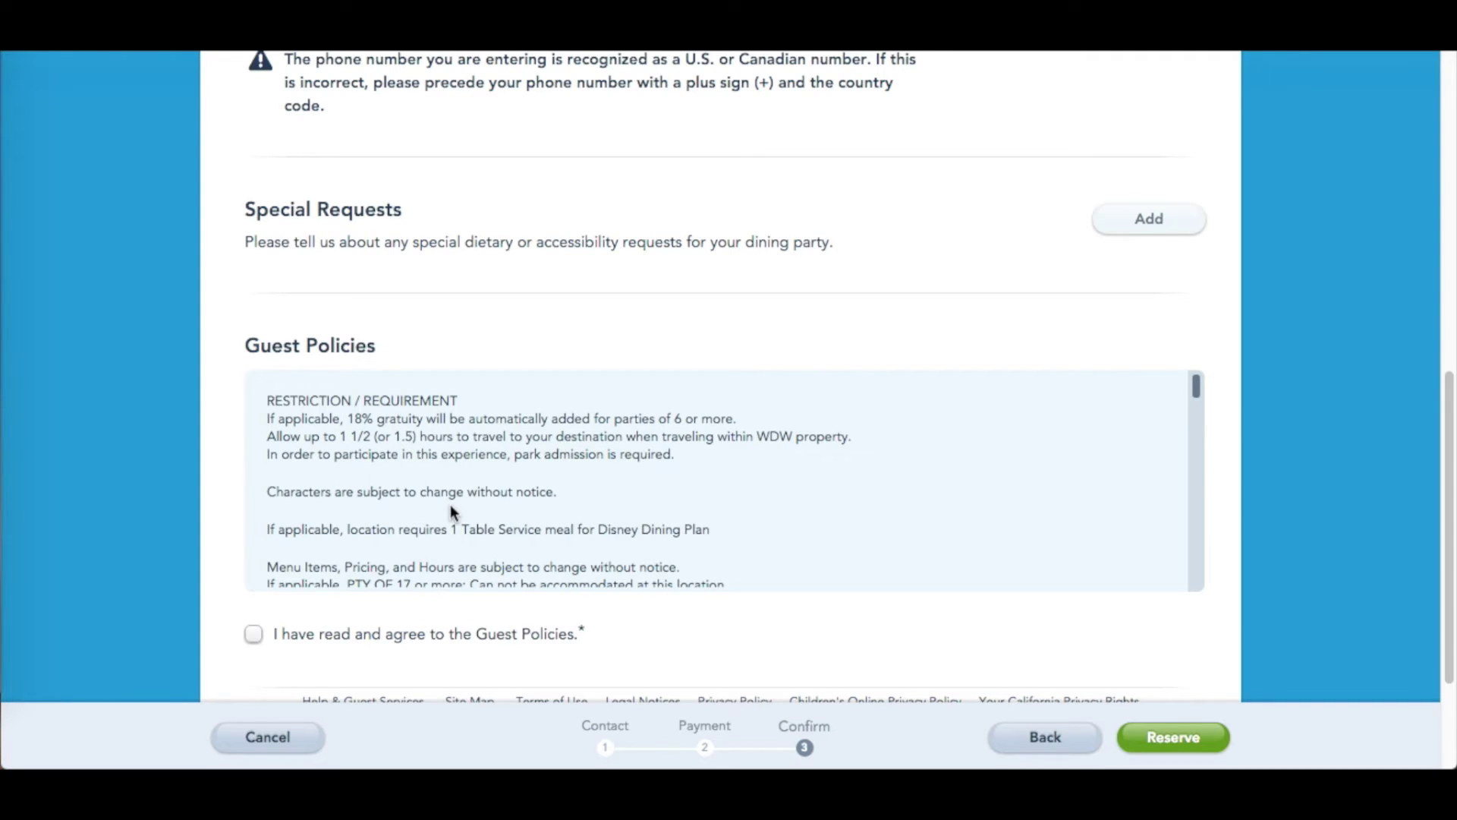
scroll(449, 504, down, 2)
scroll(449, 504, up, 1)
scroll(449, 504, up, 2)
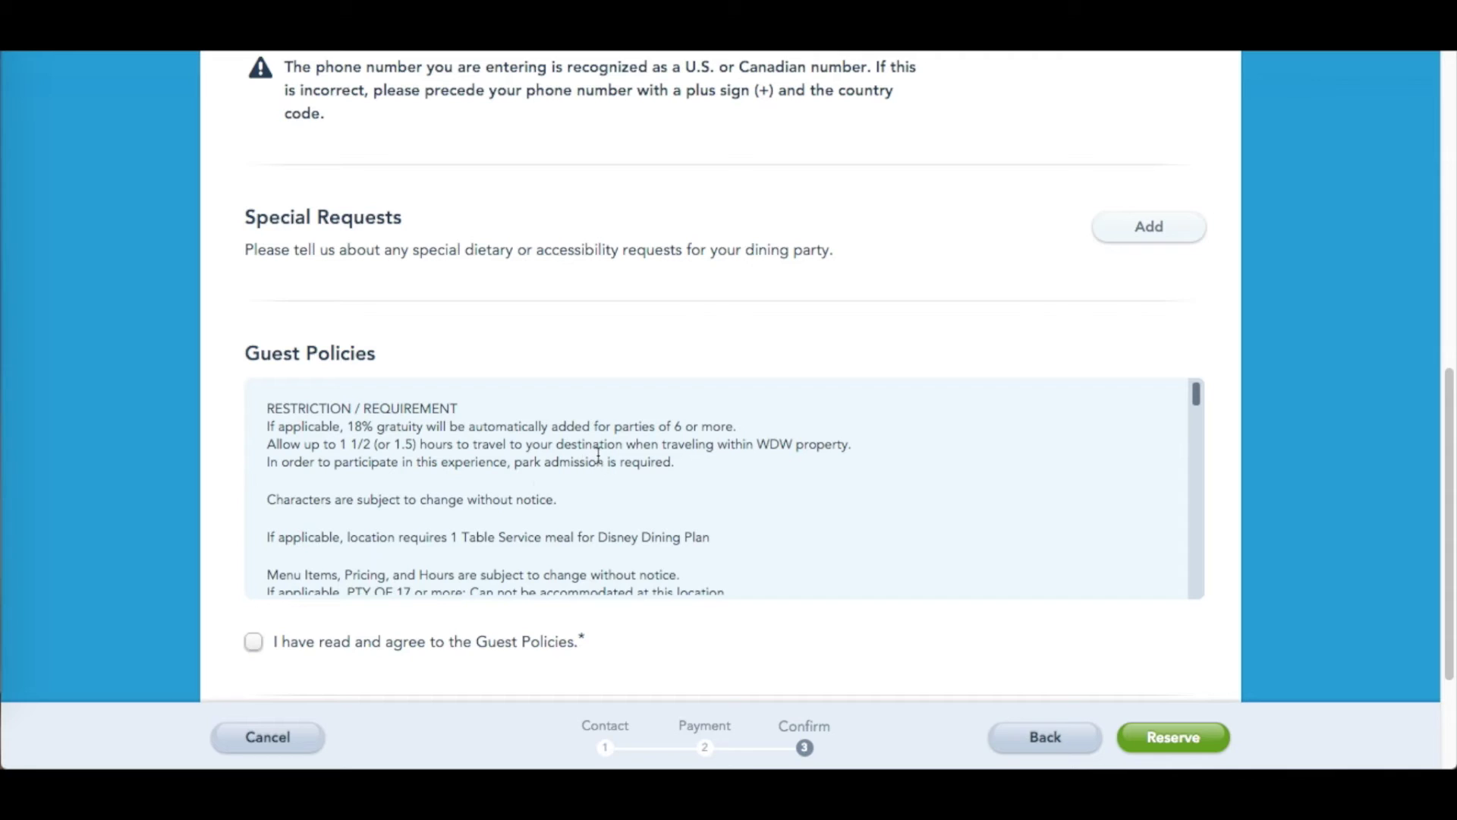
scroll(599, 454, down, 2)
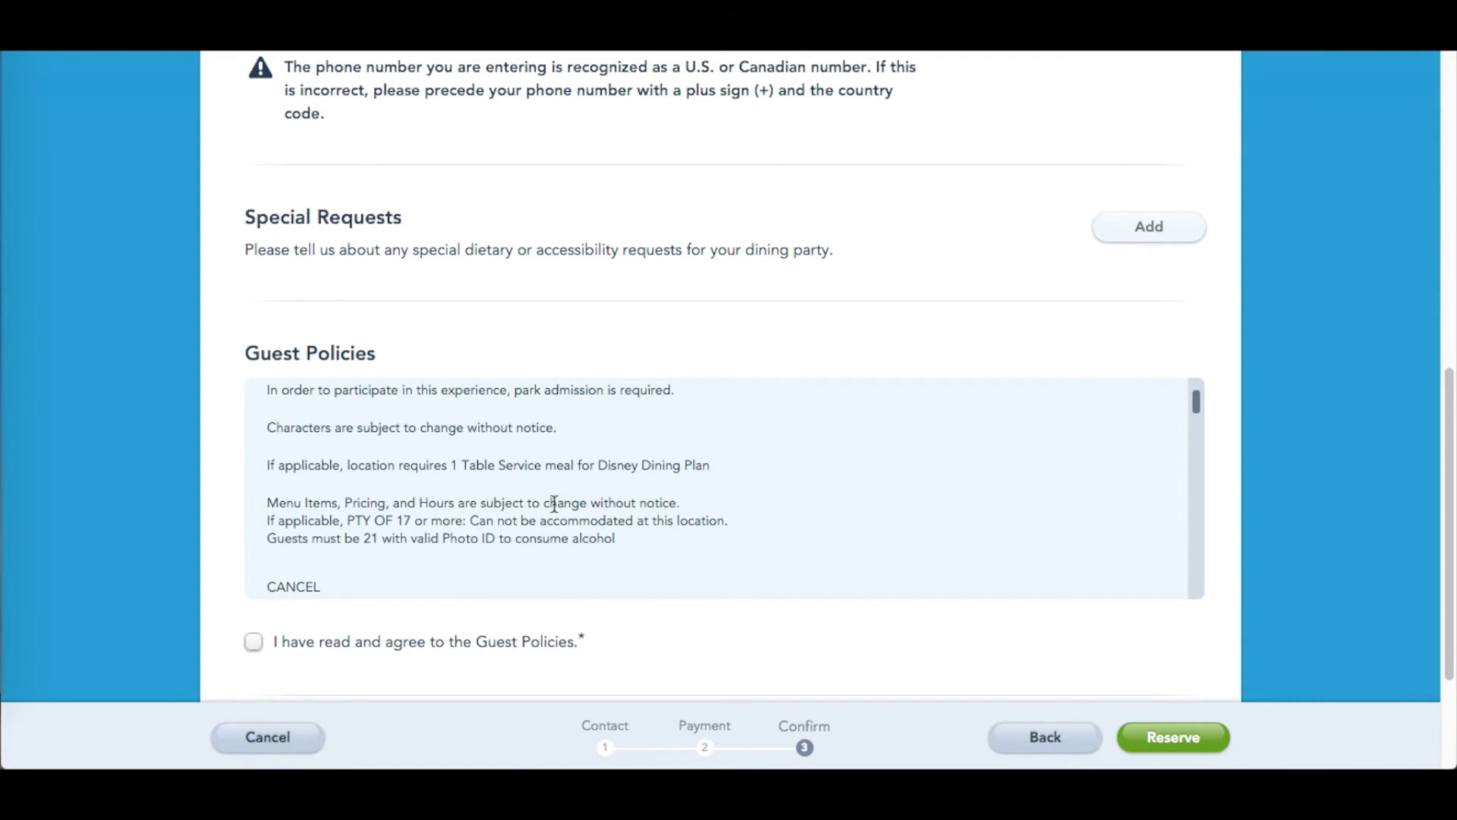
click(253, 641)
click(1164, 747)
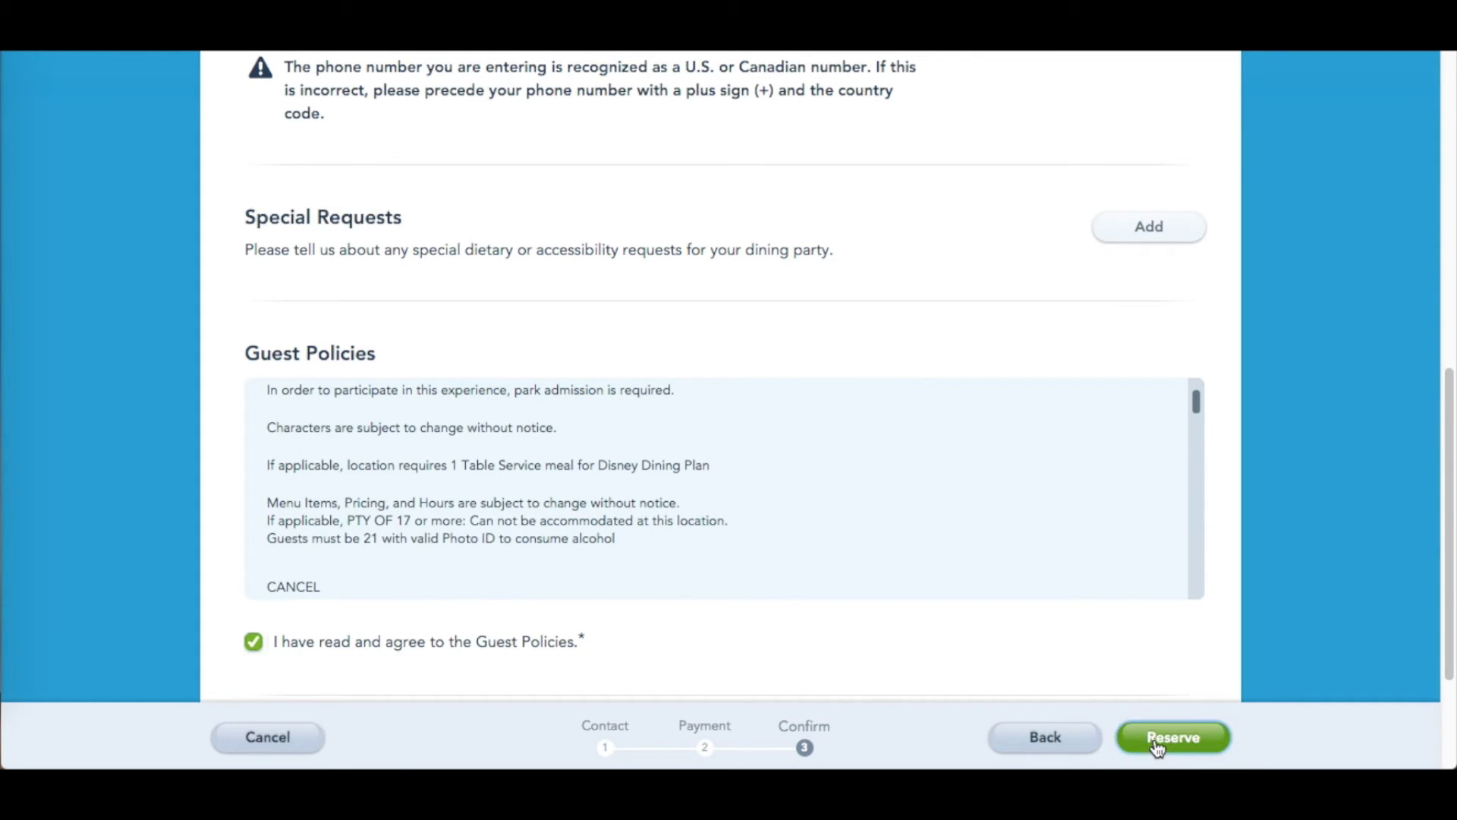